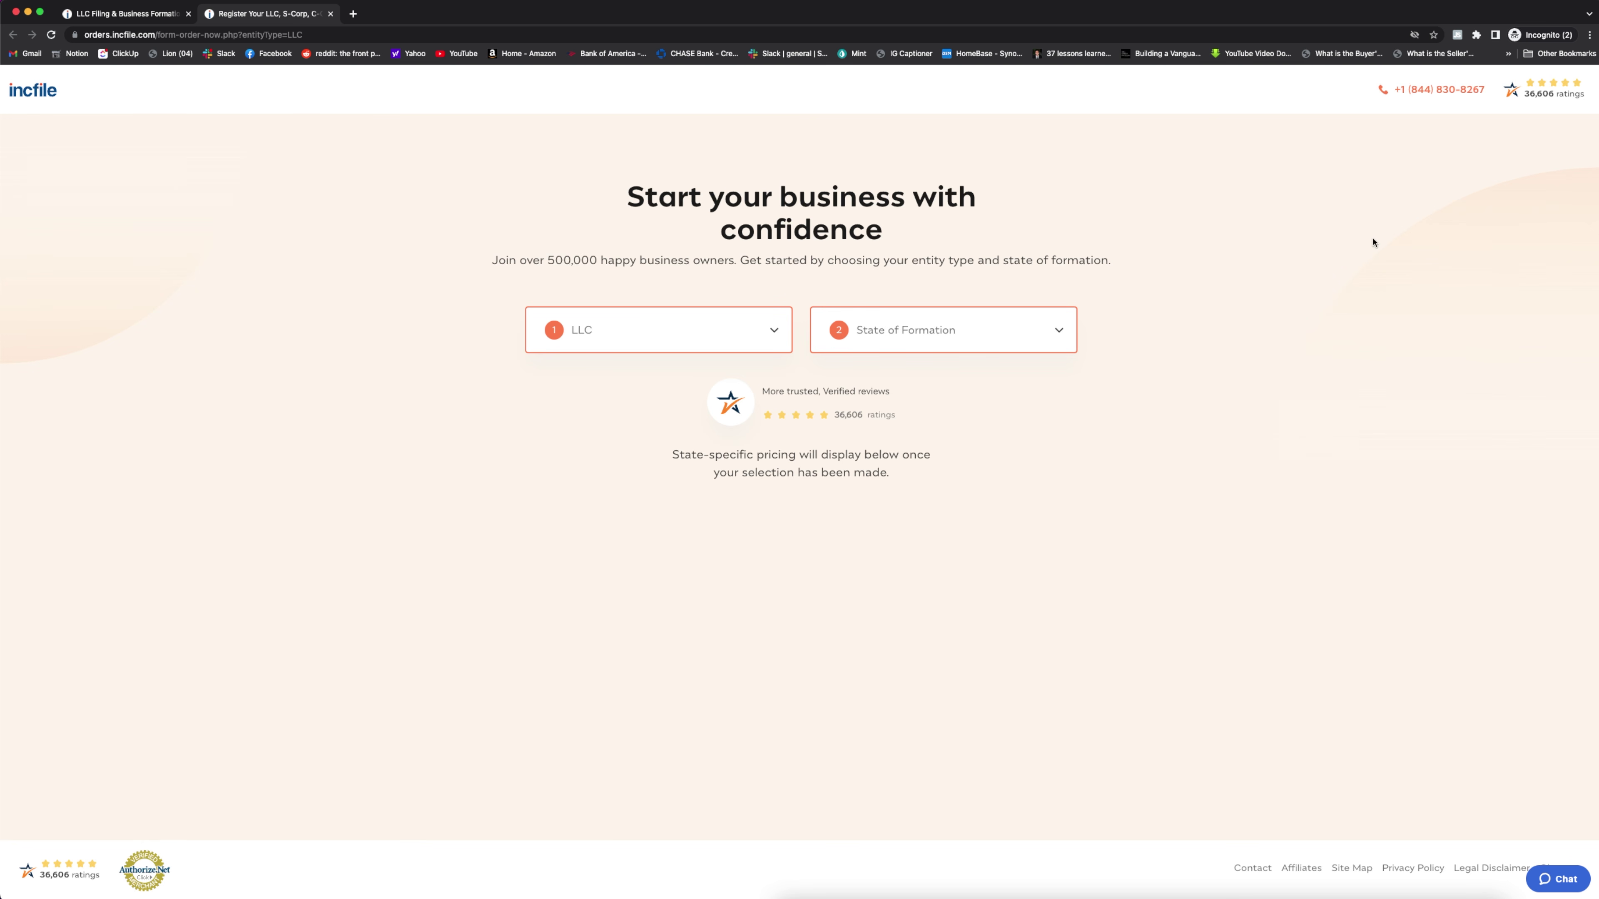
Select S-Corporation as the entity type and California as the state of formation
click(777, 331)
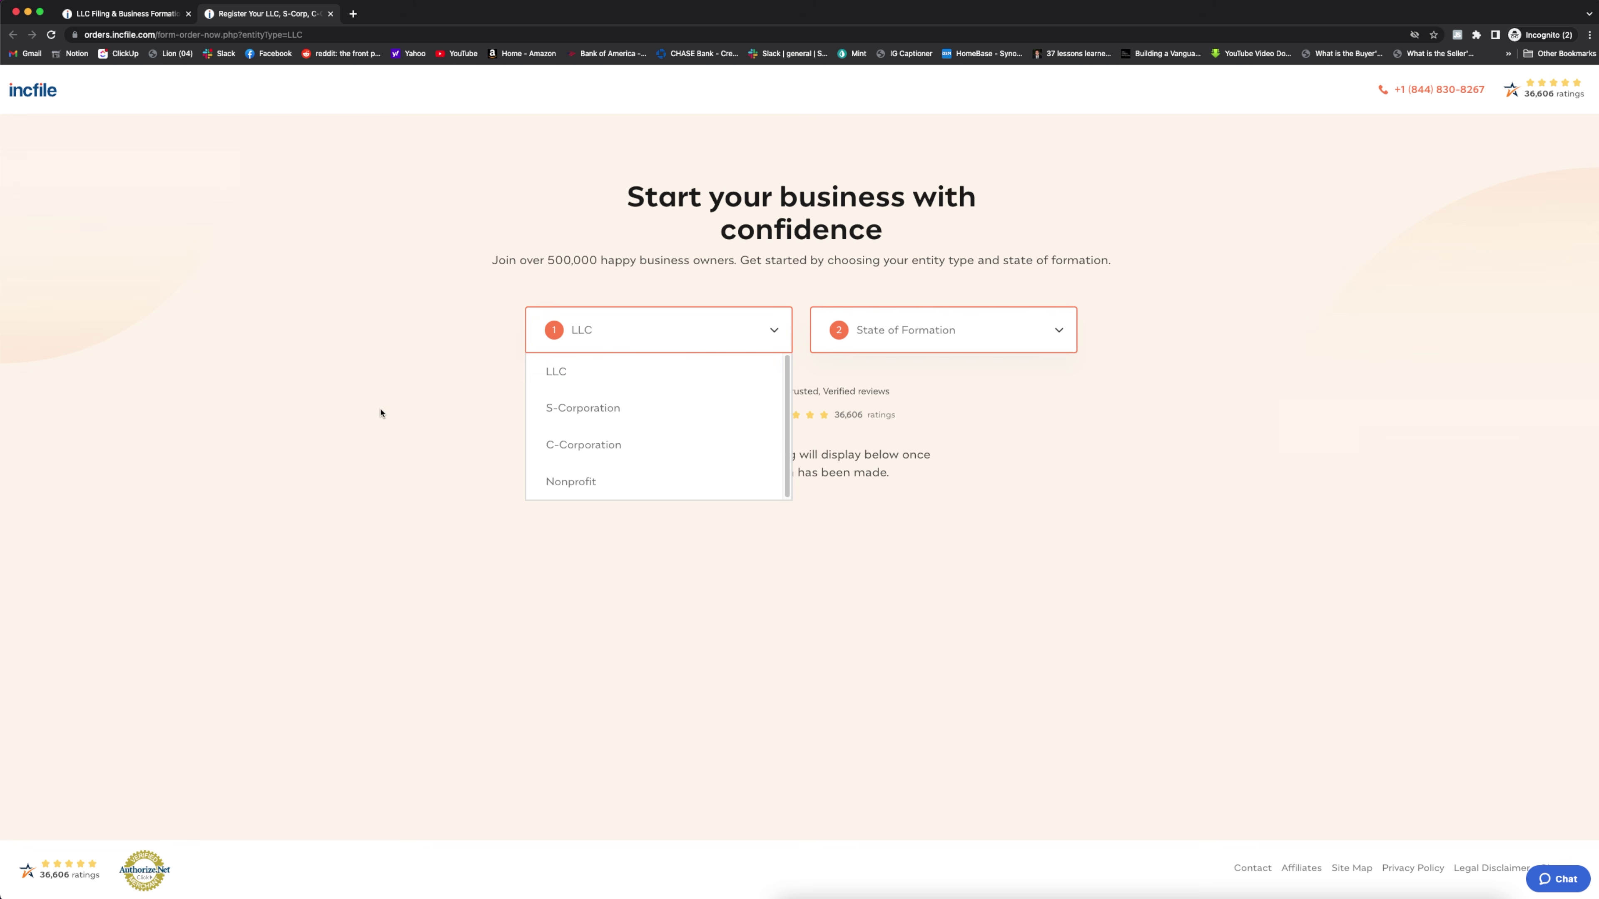
click(587, 420)
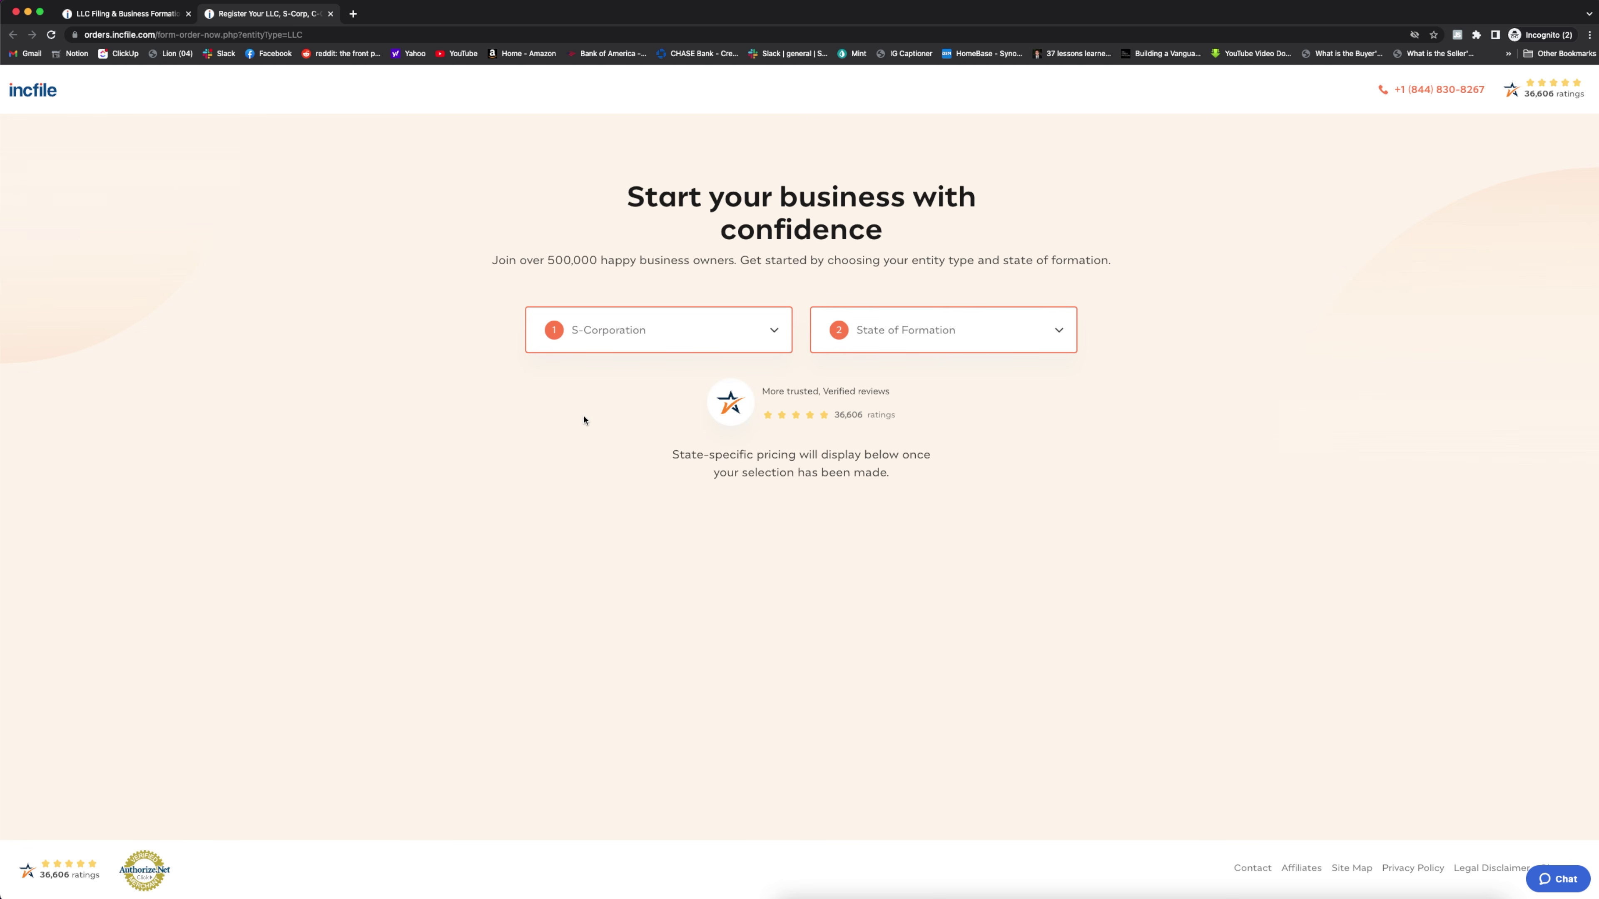
click(970, 329)
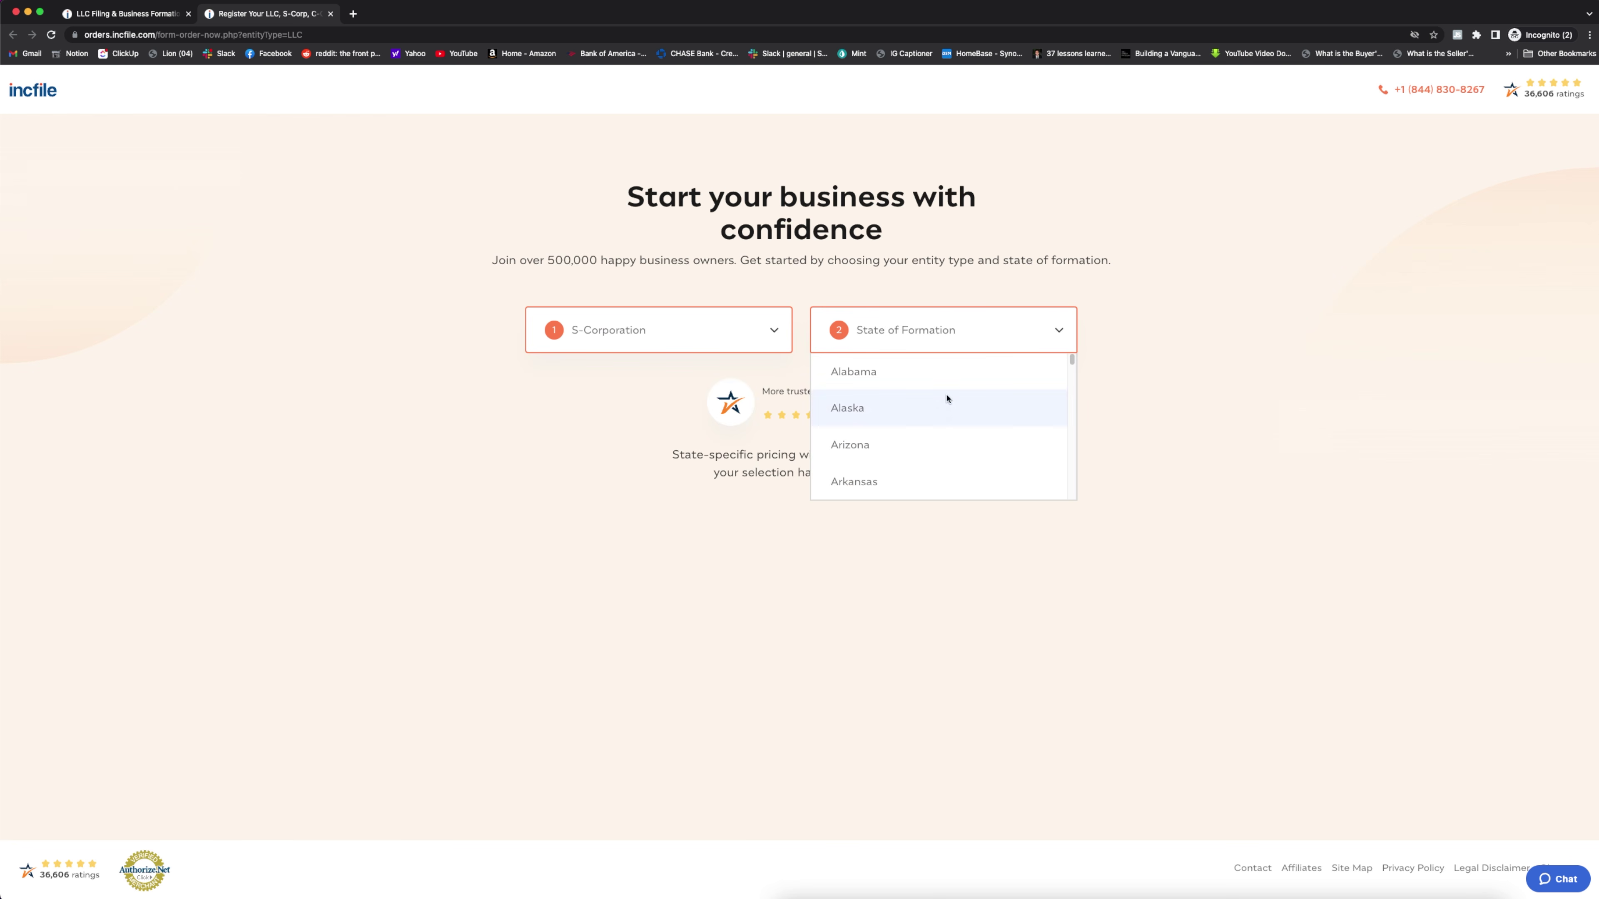
scroll(945, 400, down, 3)
scroll(945, 375, up, 1)
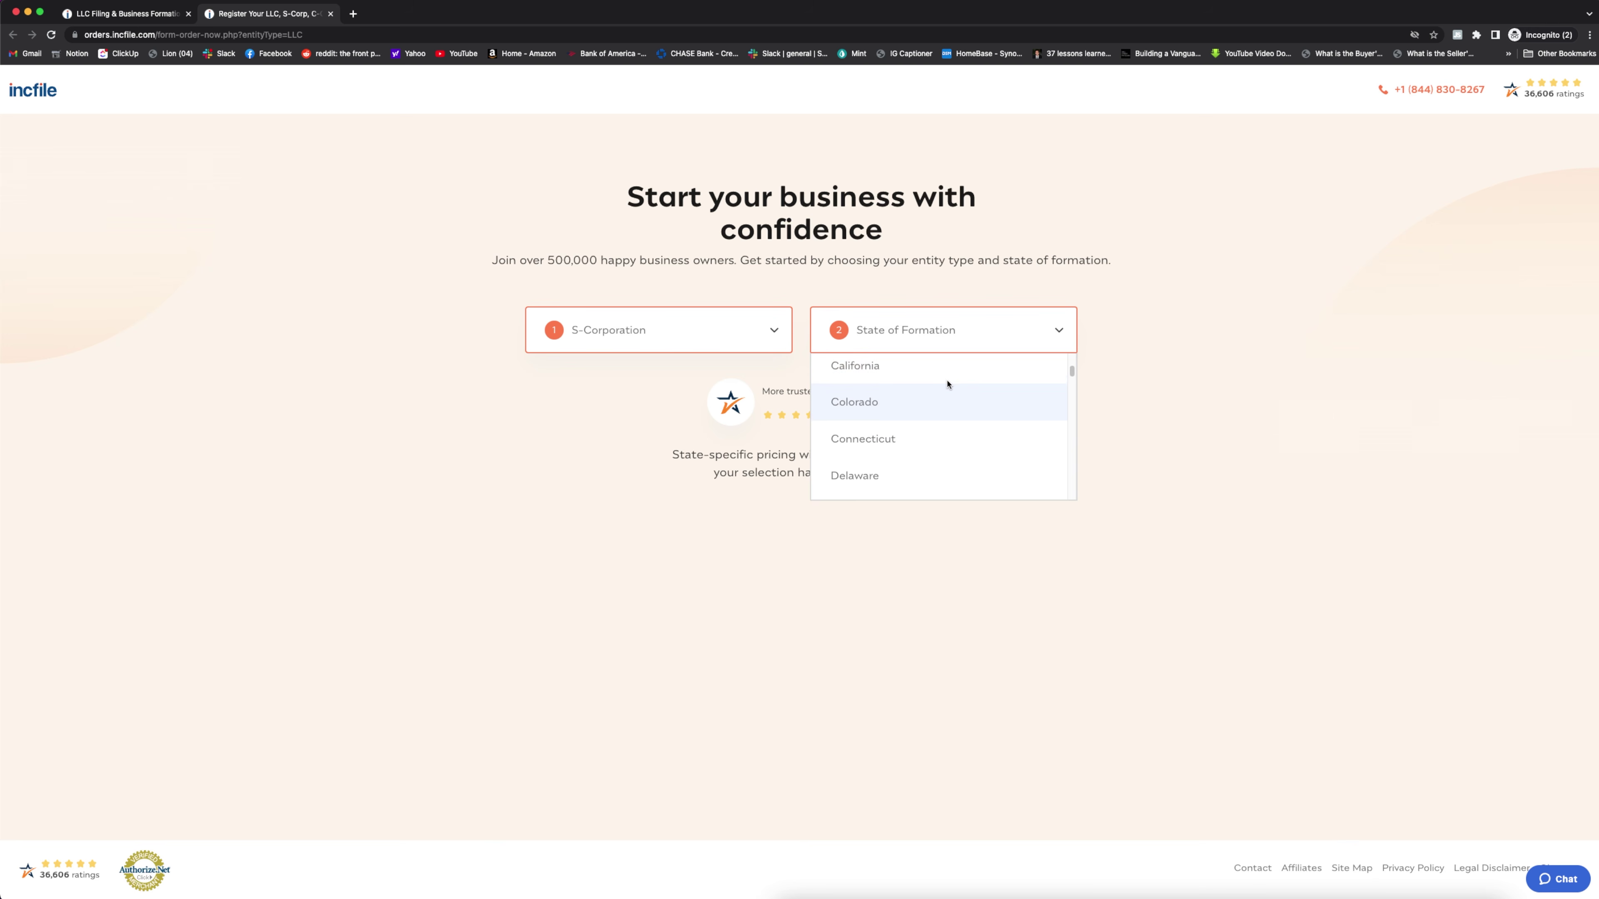
click(905, 371)
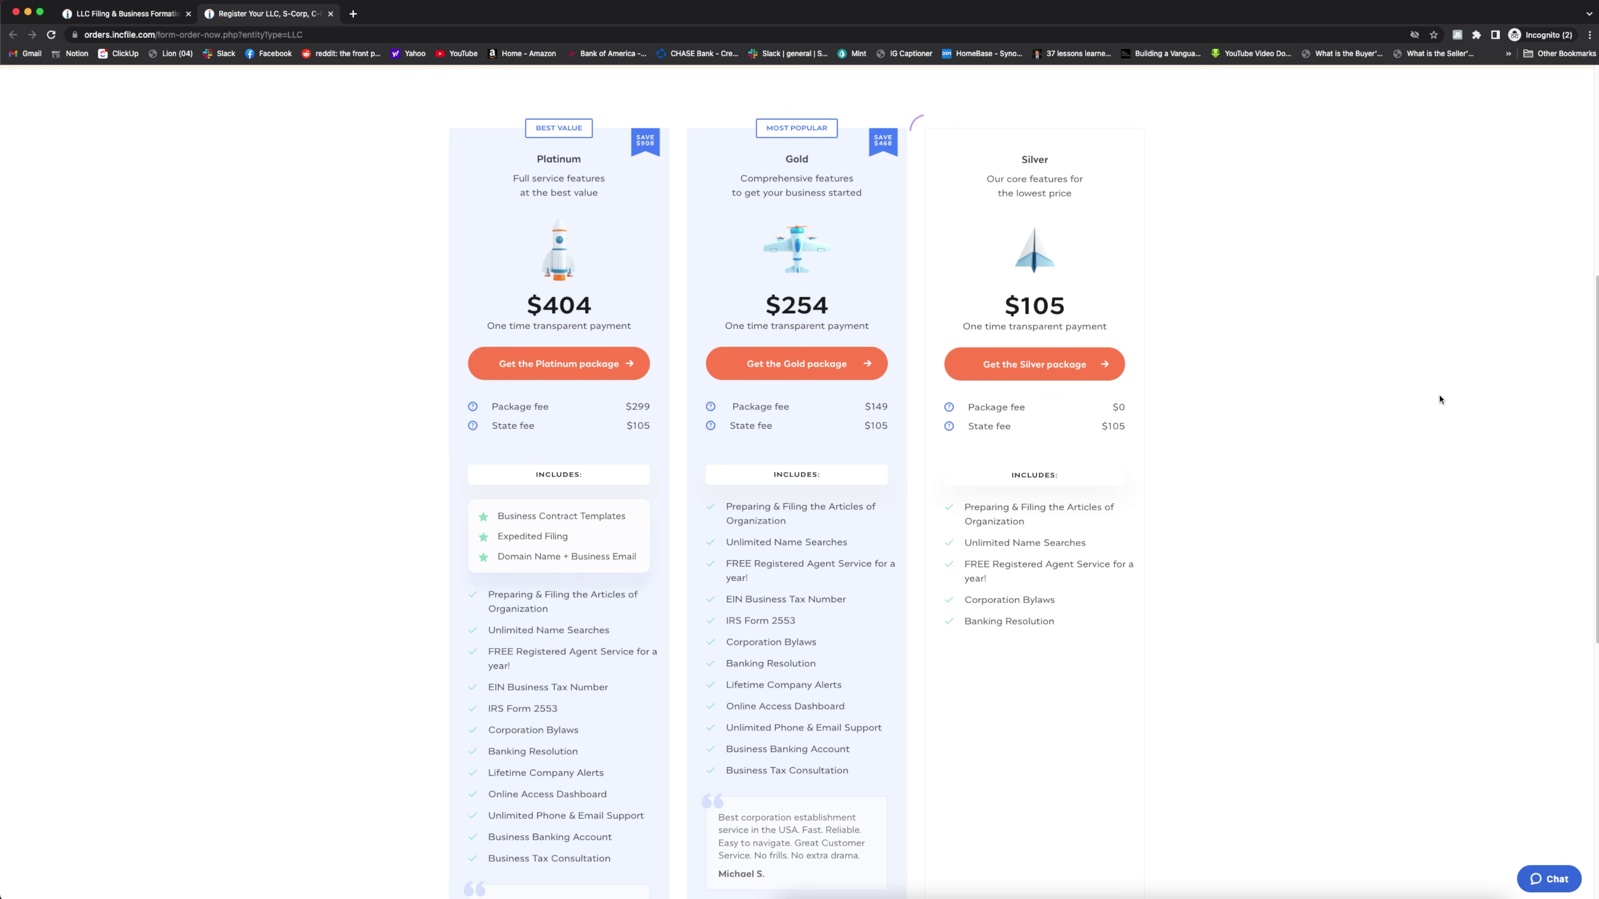
drag(538, 427, 502, 425)
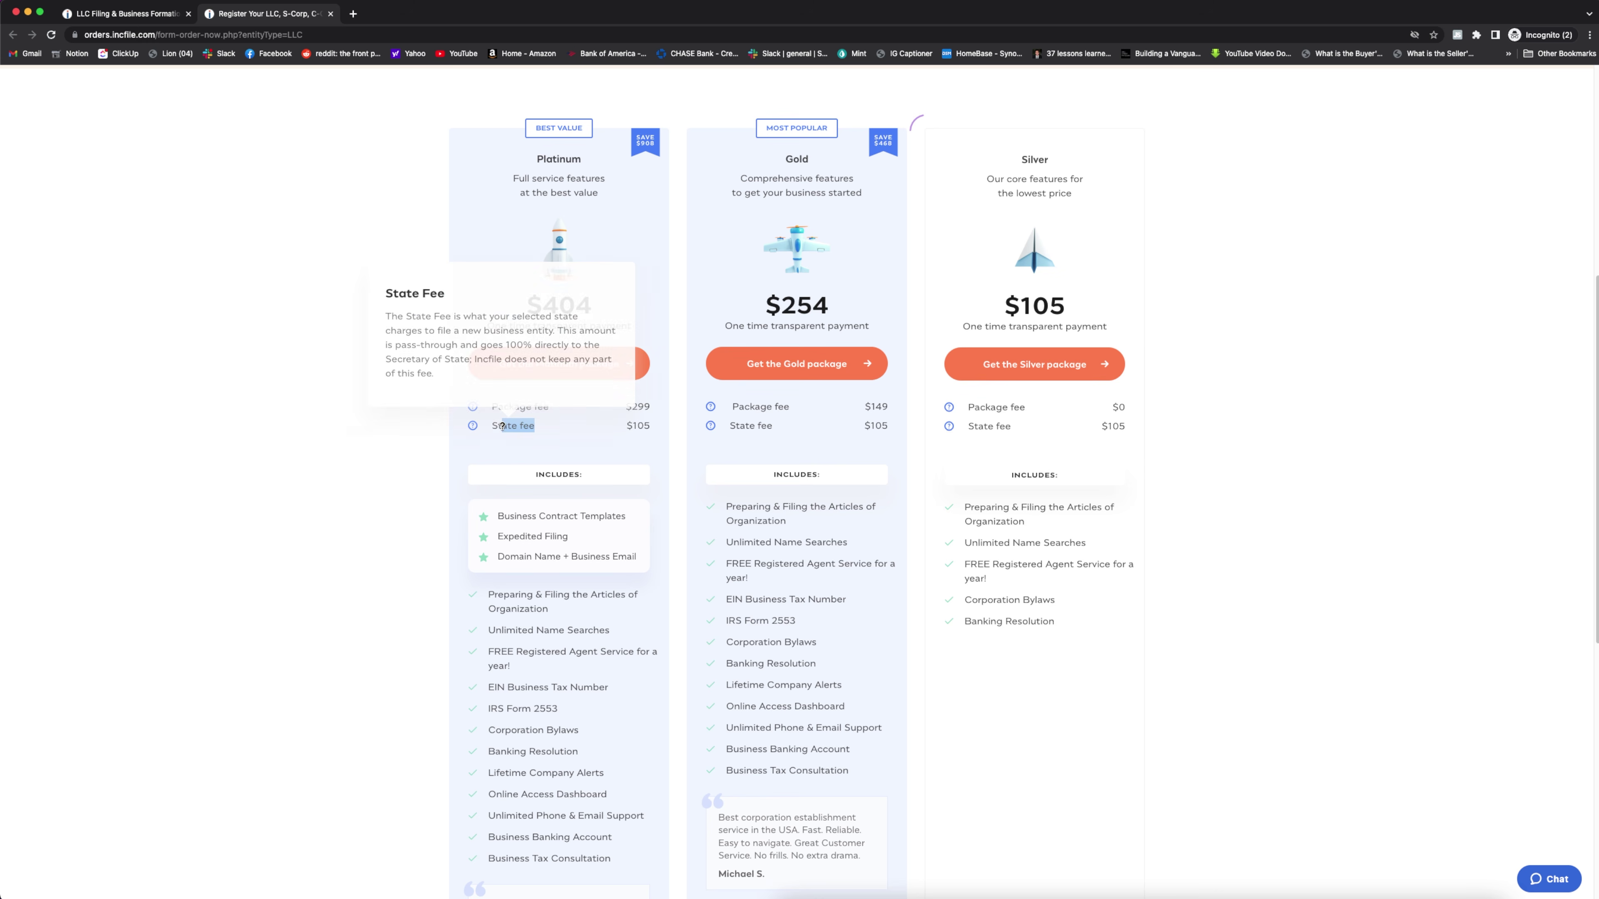
click(1137, 452)
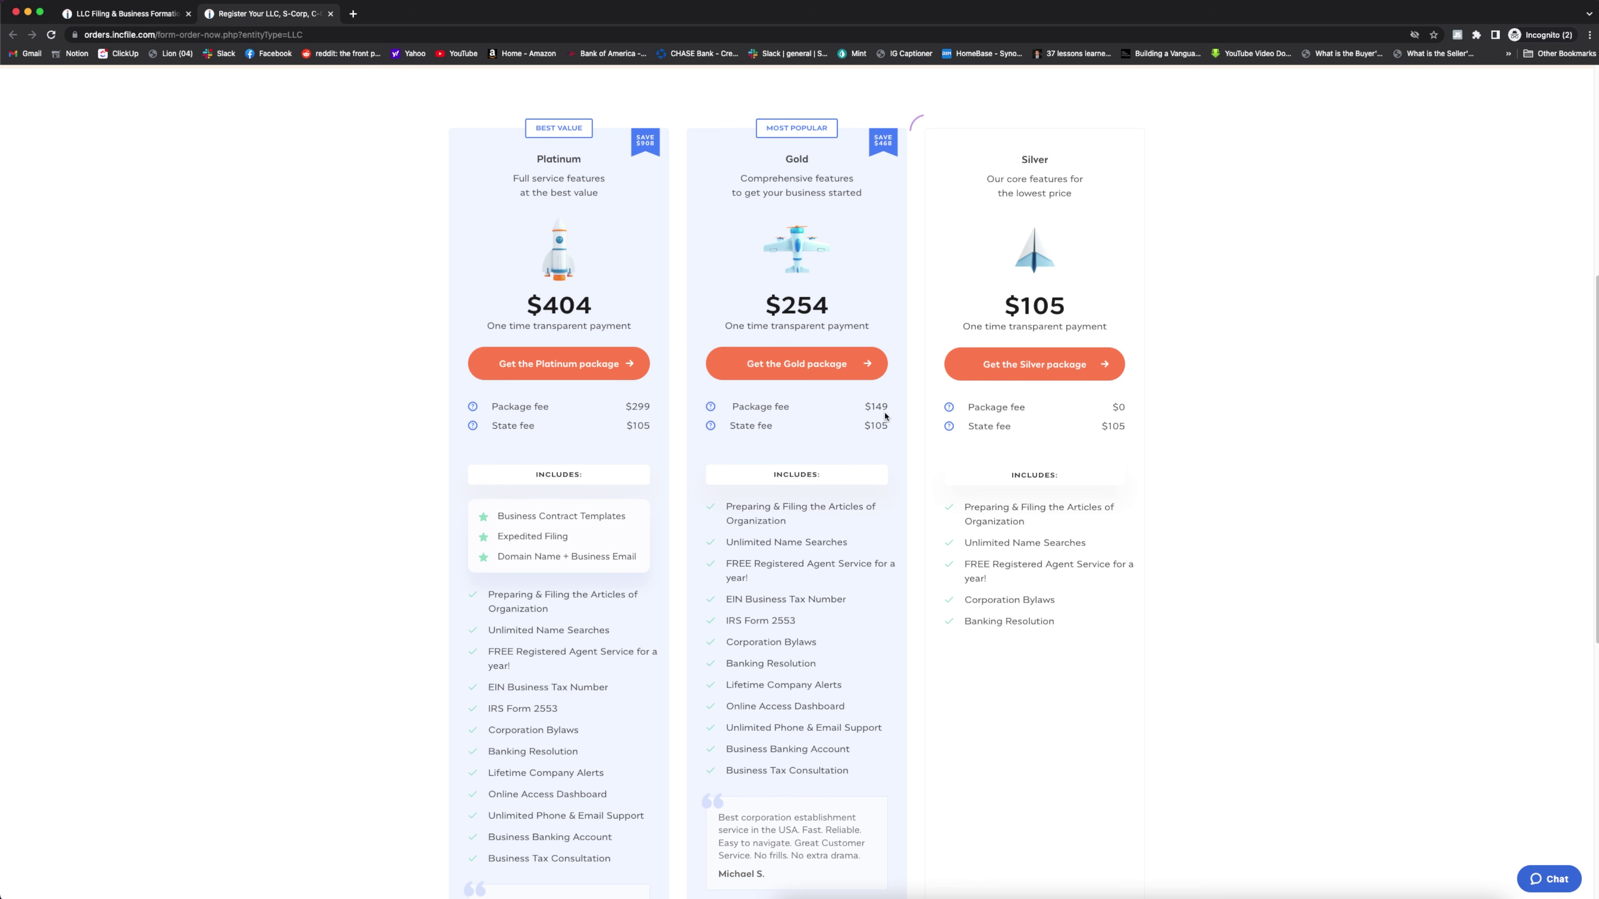
mouse_move(768, 408)
mouse_move(1005, 413)
drag(825, 668, 871, 777)
click(879, 777)
scroll(989, 757, down, 4)
scroll(1213, 469, up, 4)
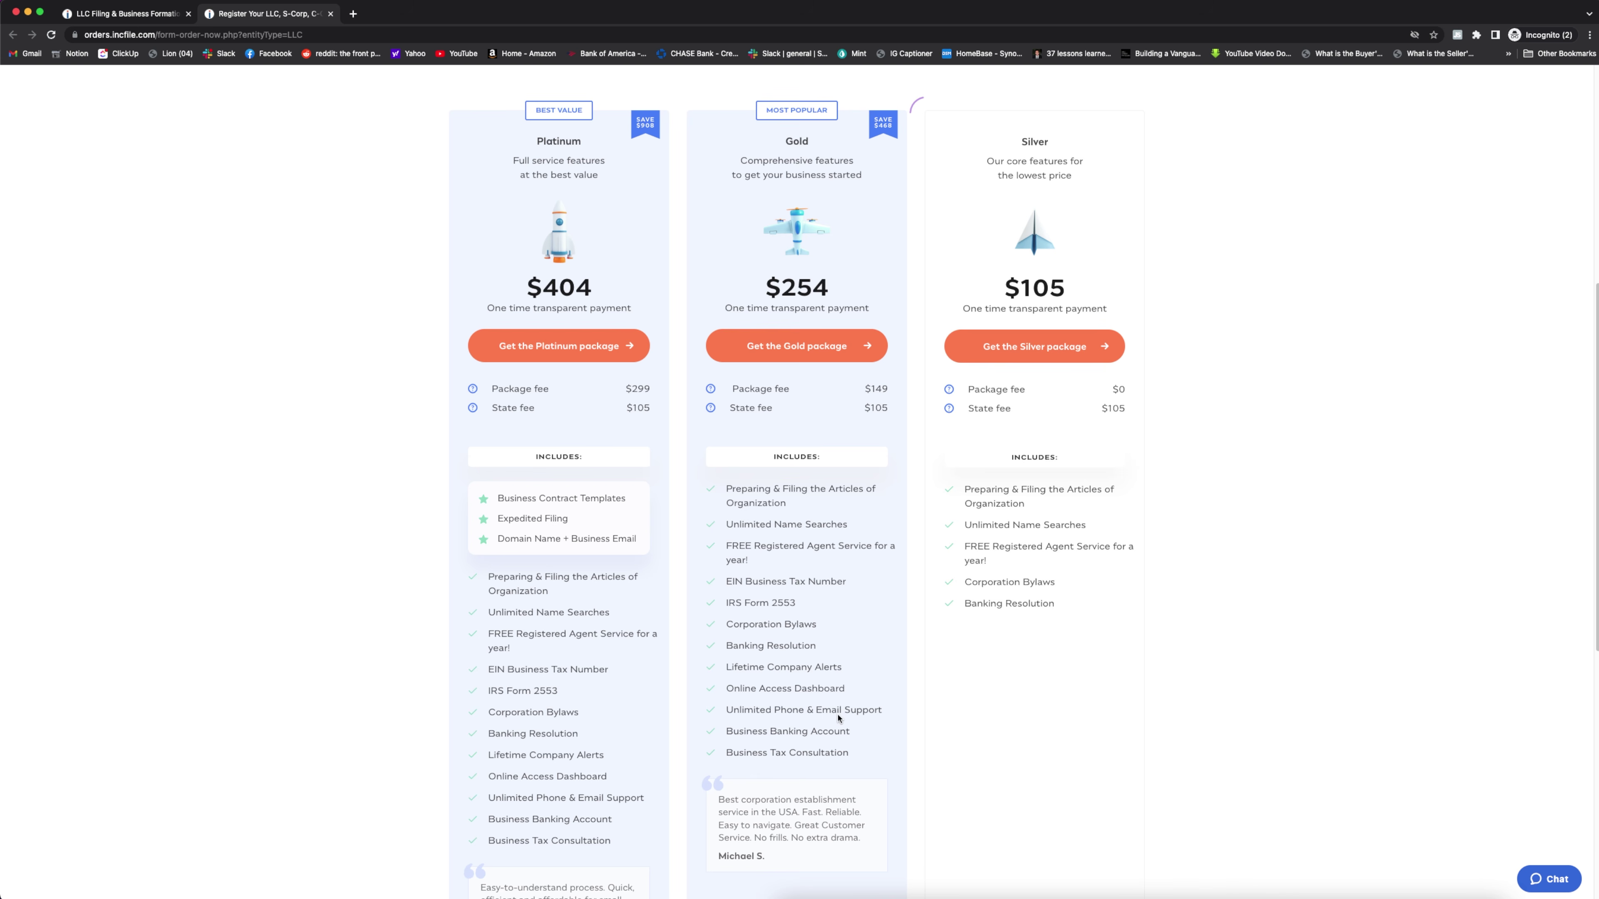
scroll(511, 192, up, 1)
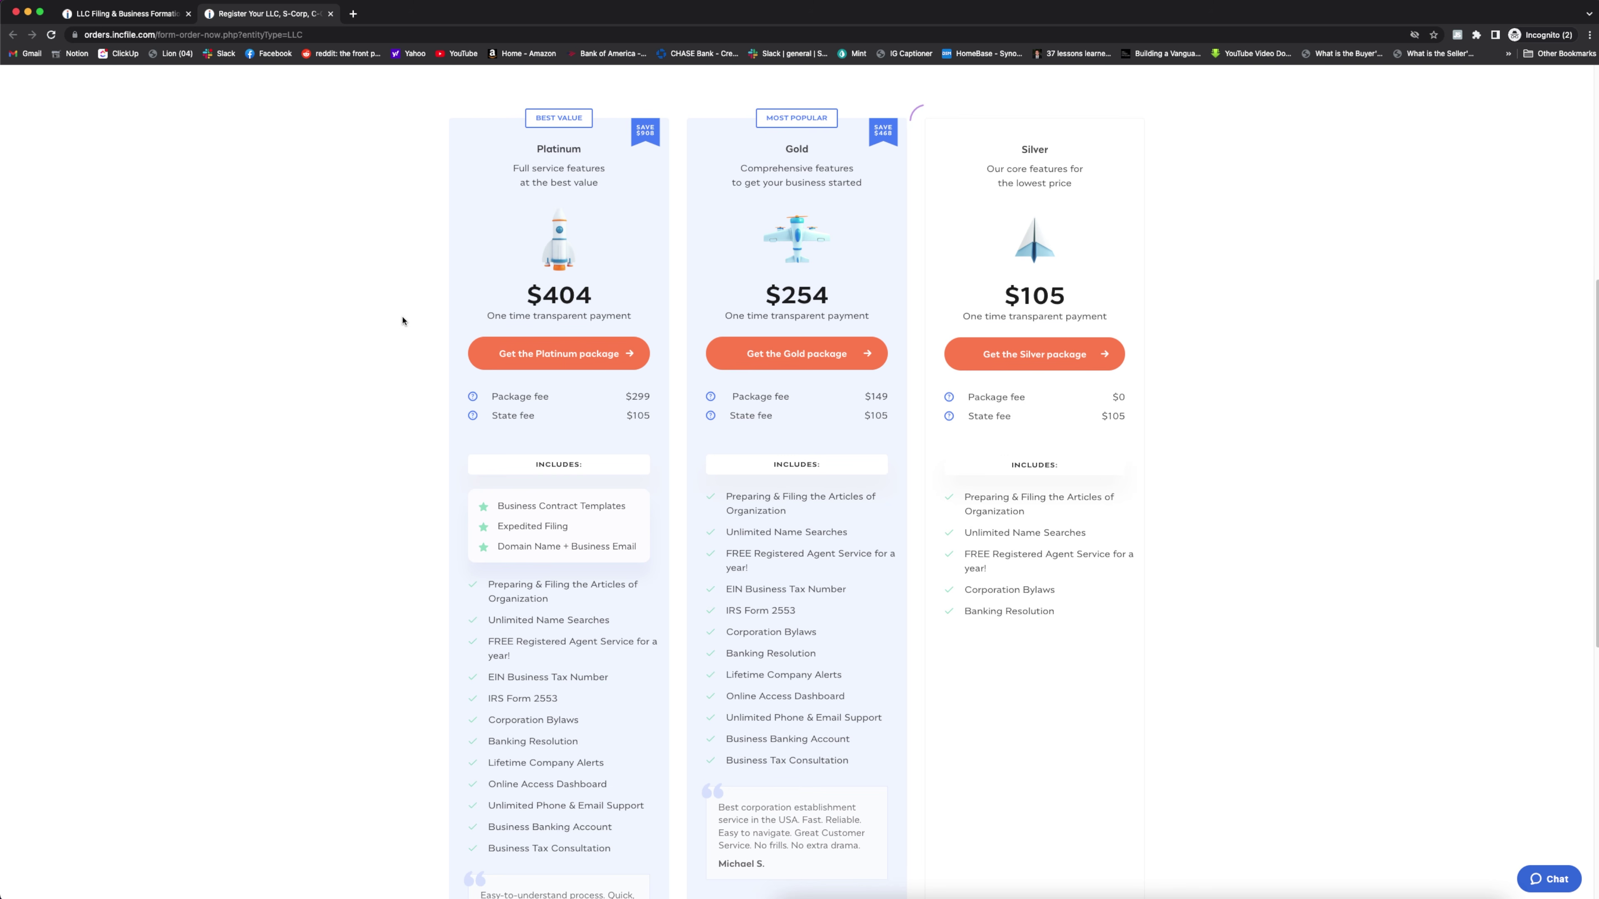
scroll(401, 325, down, 3)
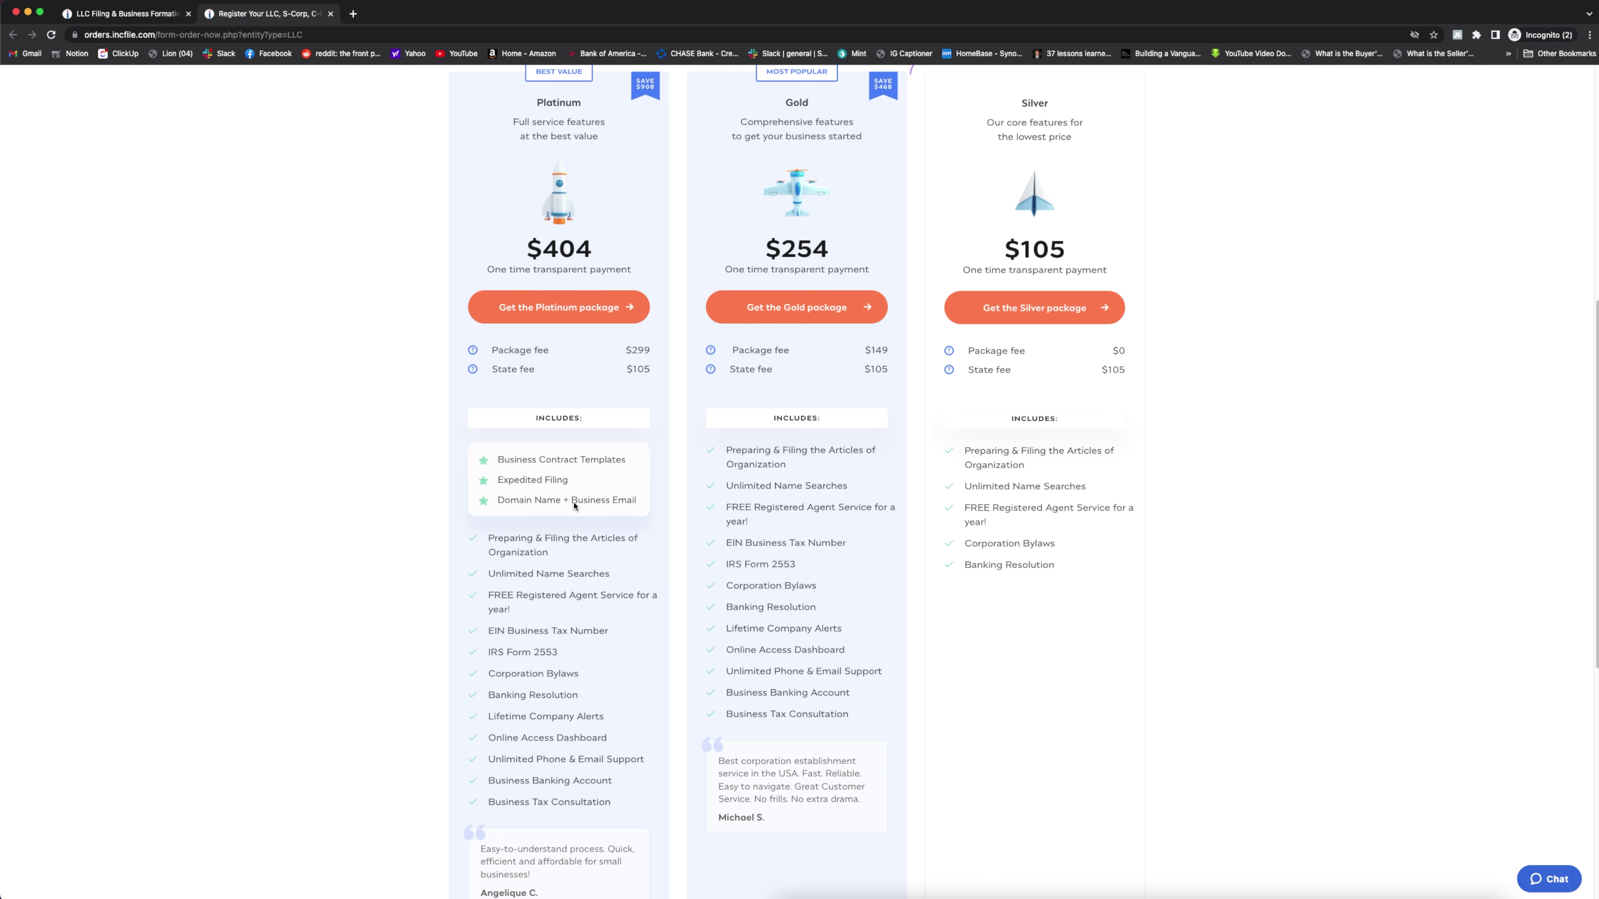
scroll(640, 518, up, 2)
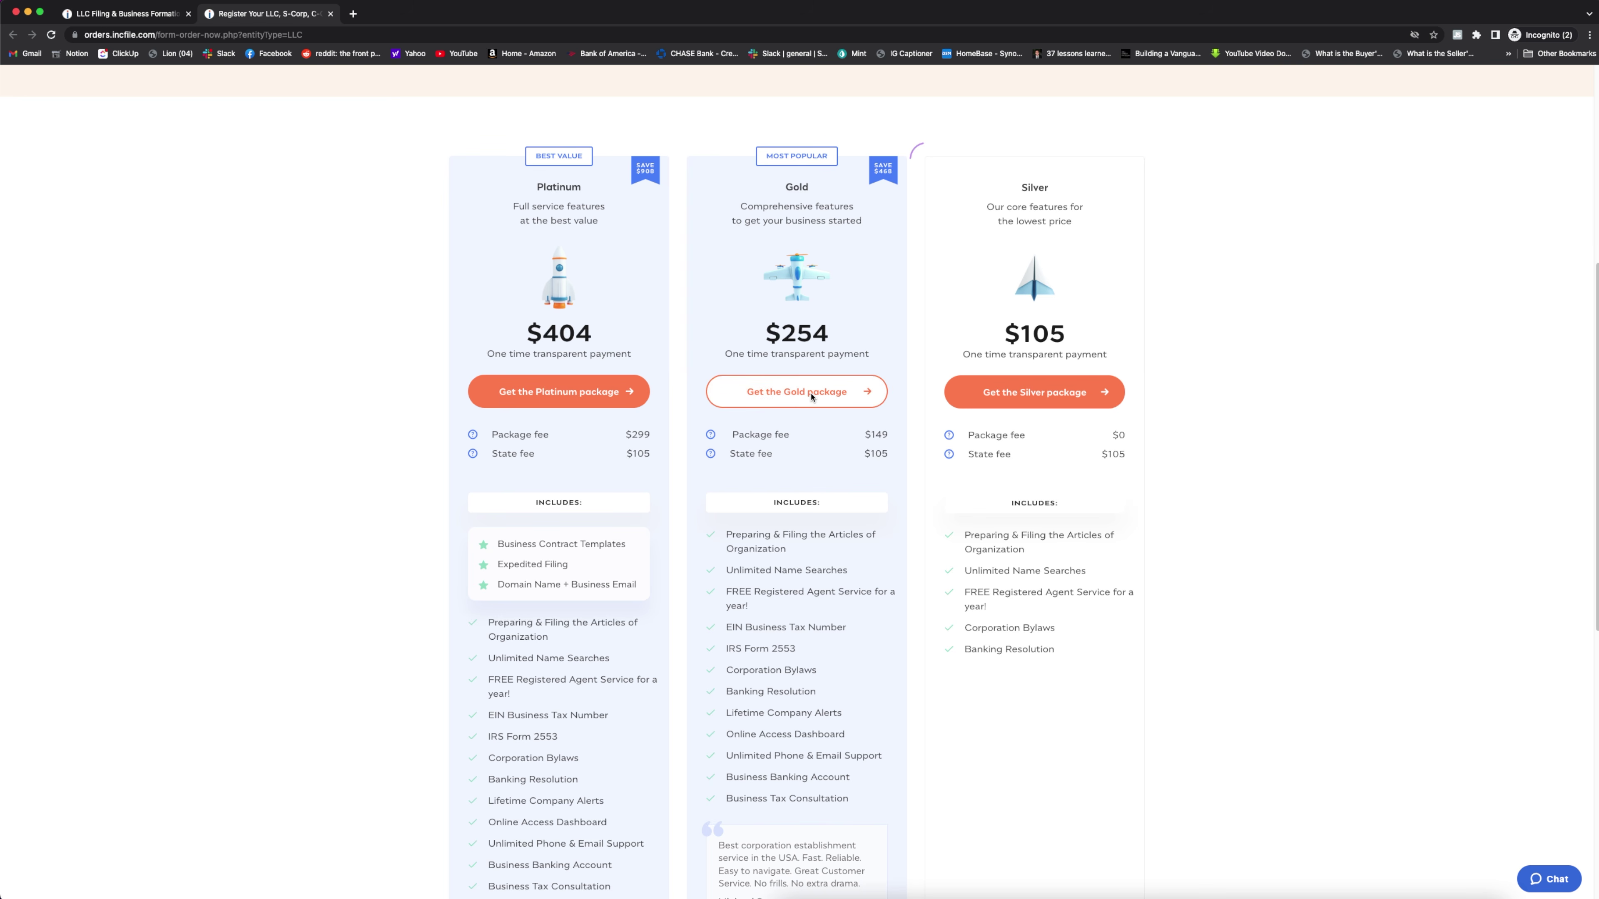
Order the Gold package, enter the contact person's name and mailing address, and choose standard 8-week filing
click(811, 397)
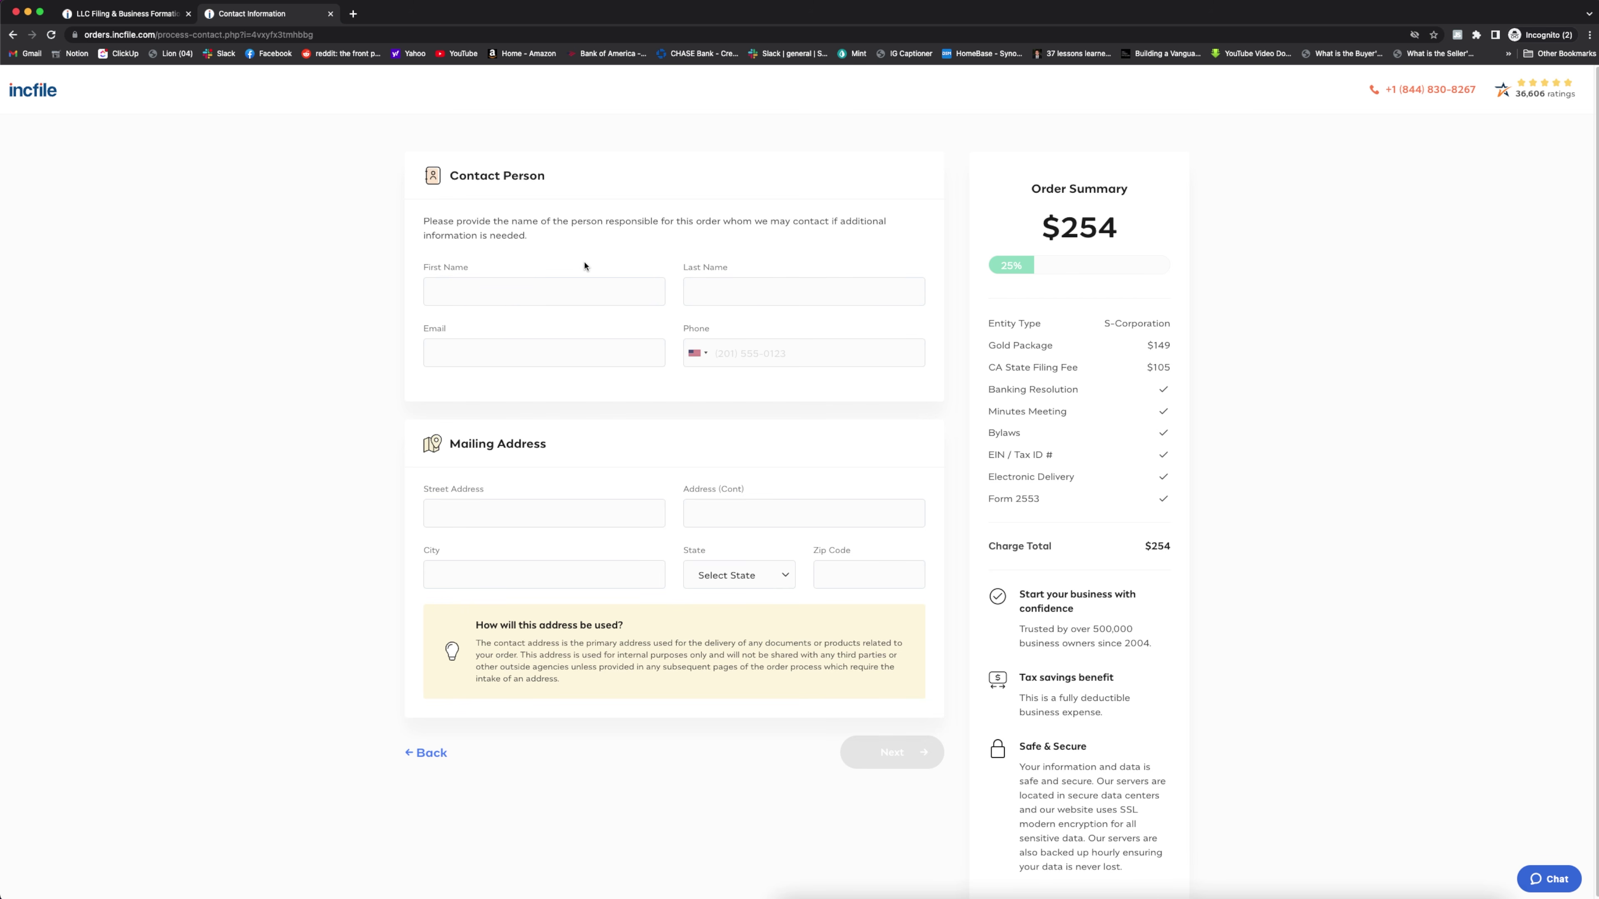
click(579, 290)
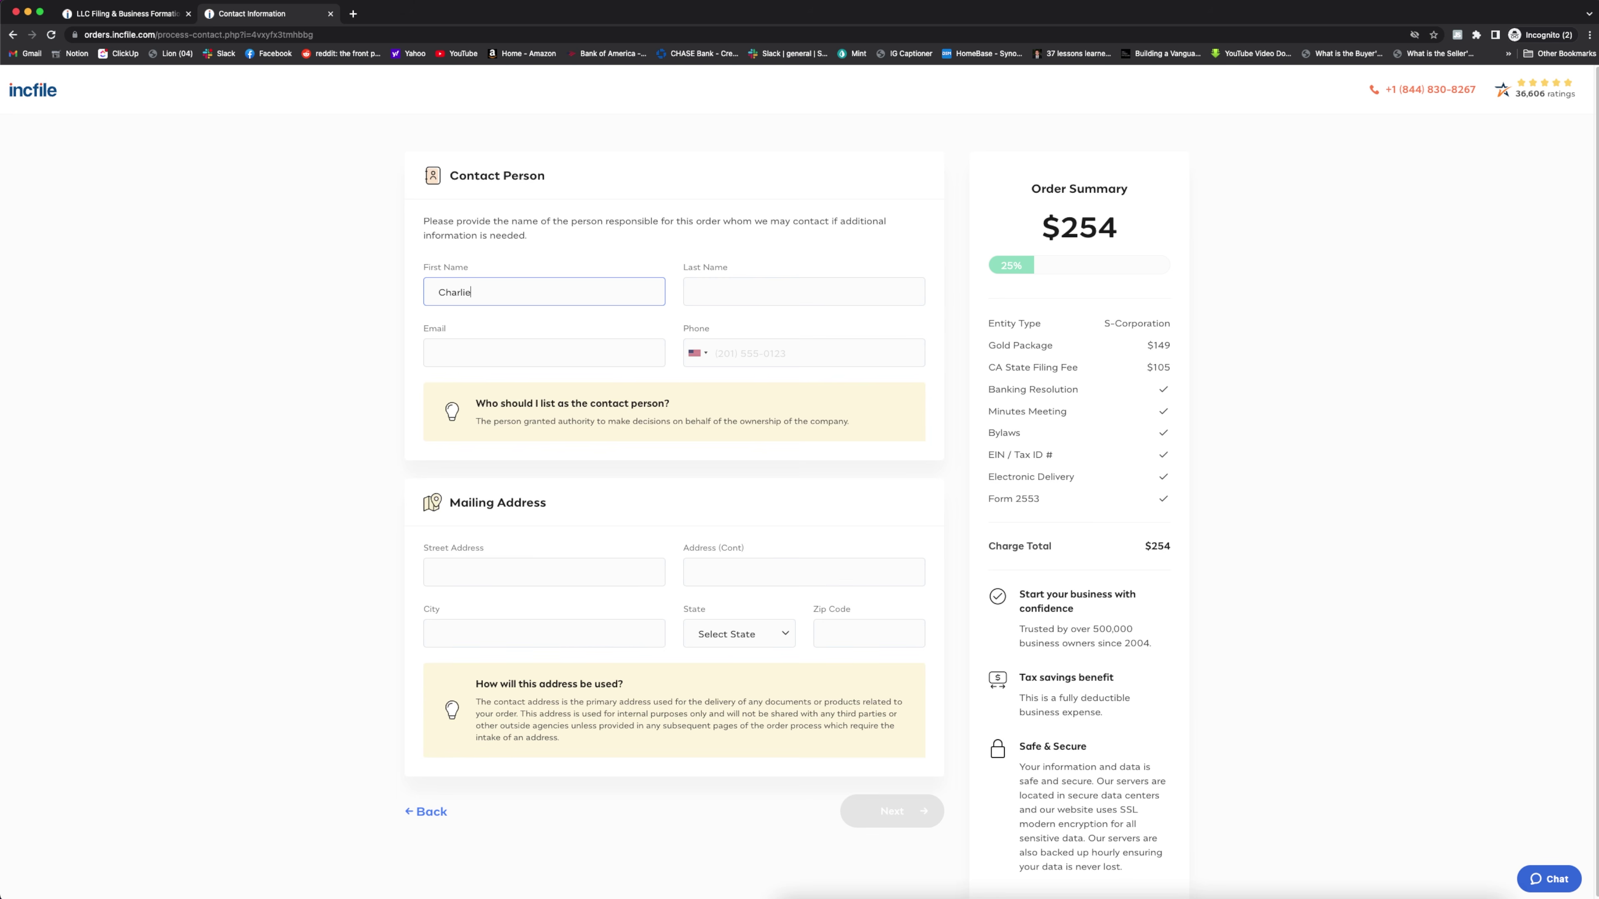
key(Tab)
click(543, 517)
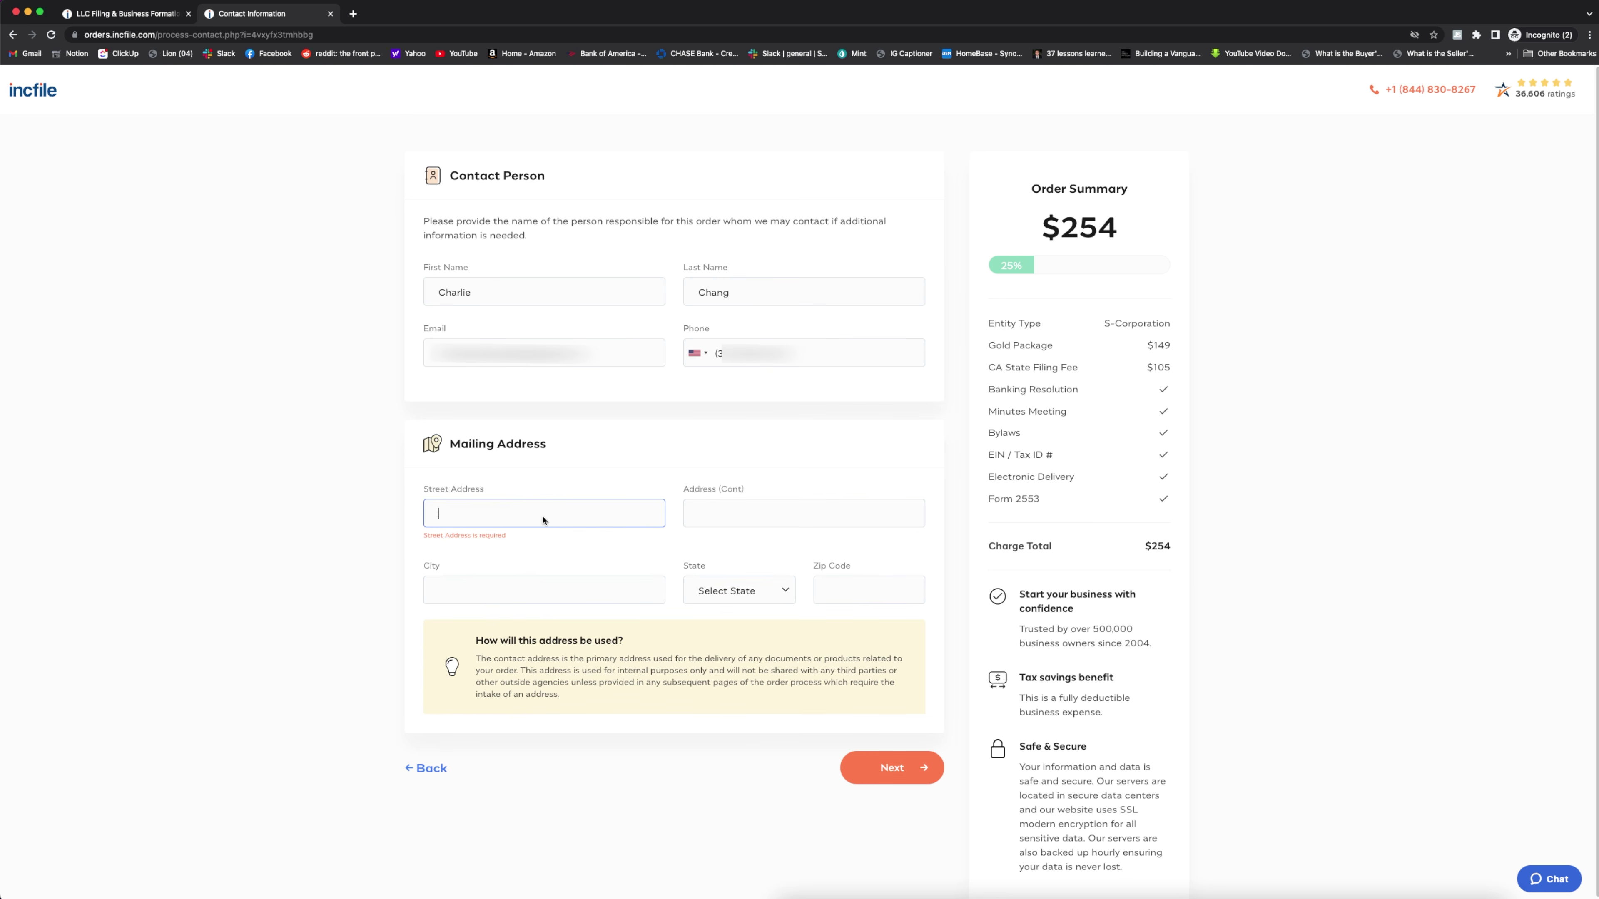
click(918, 753)
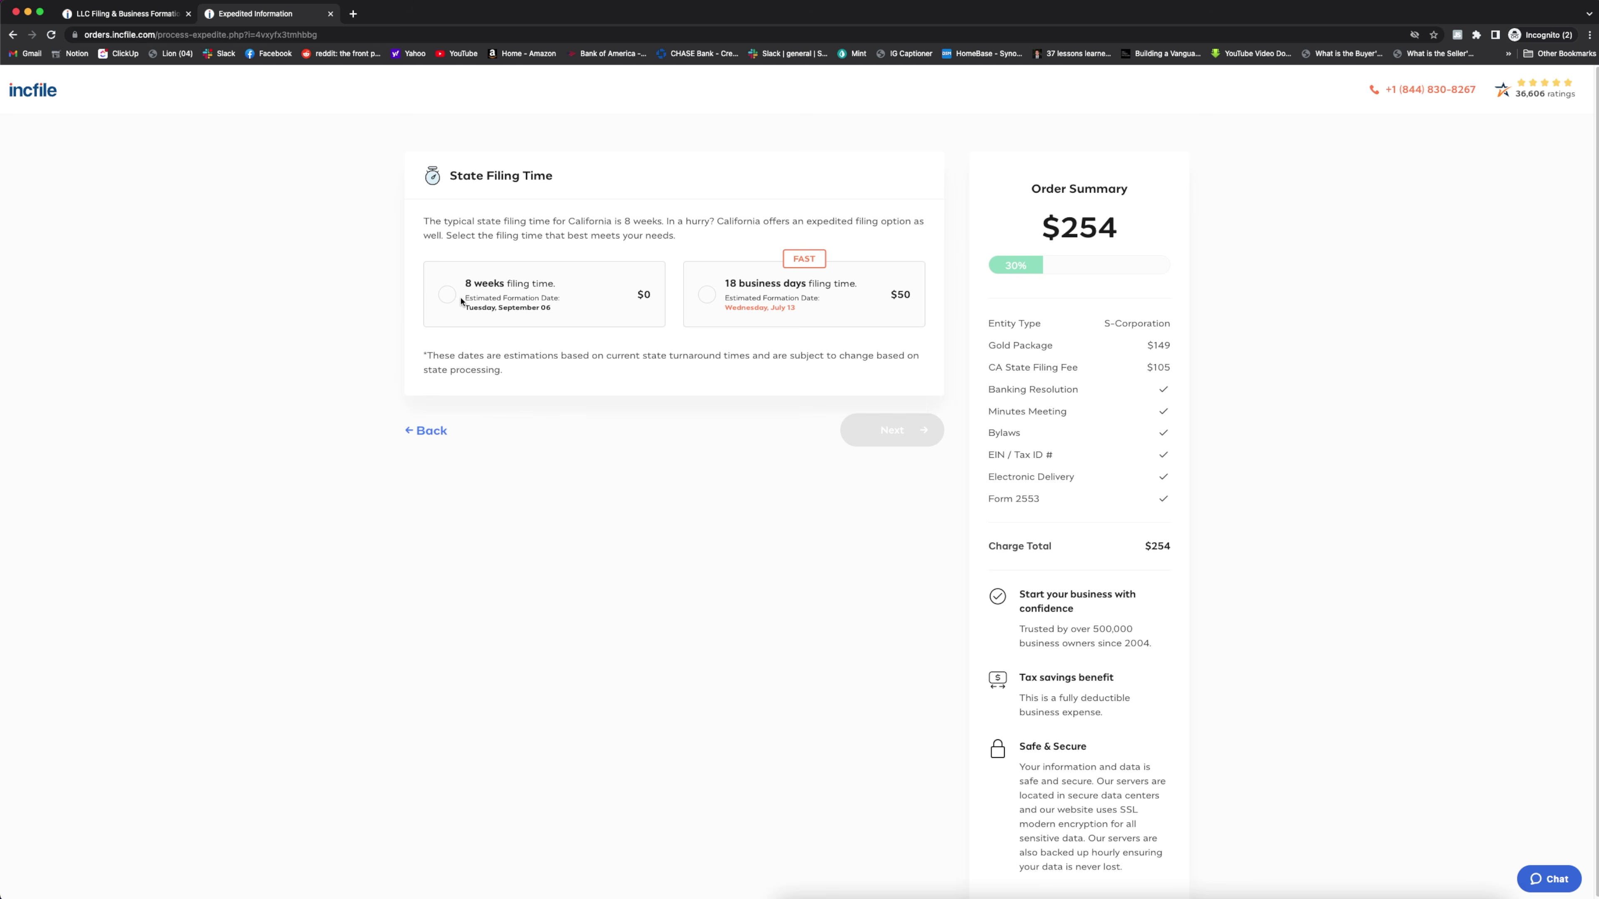
click(447, 295)
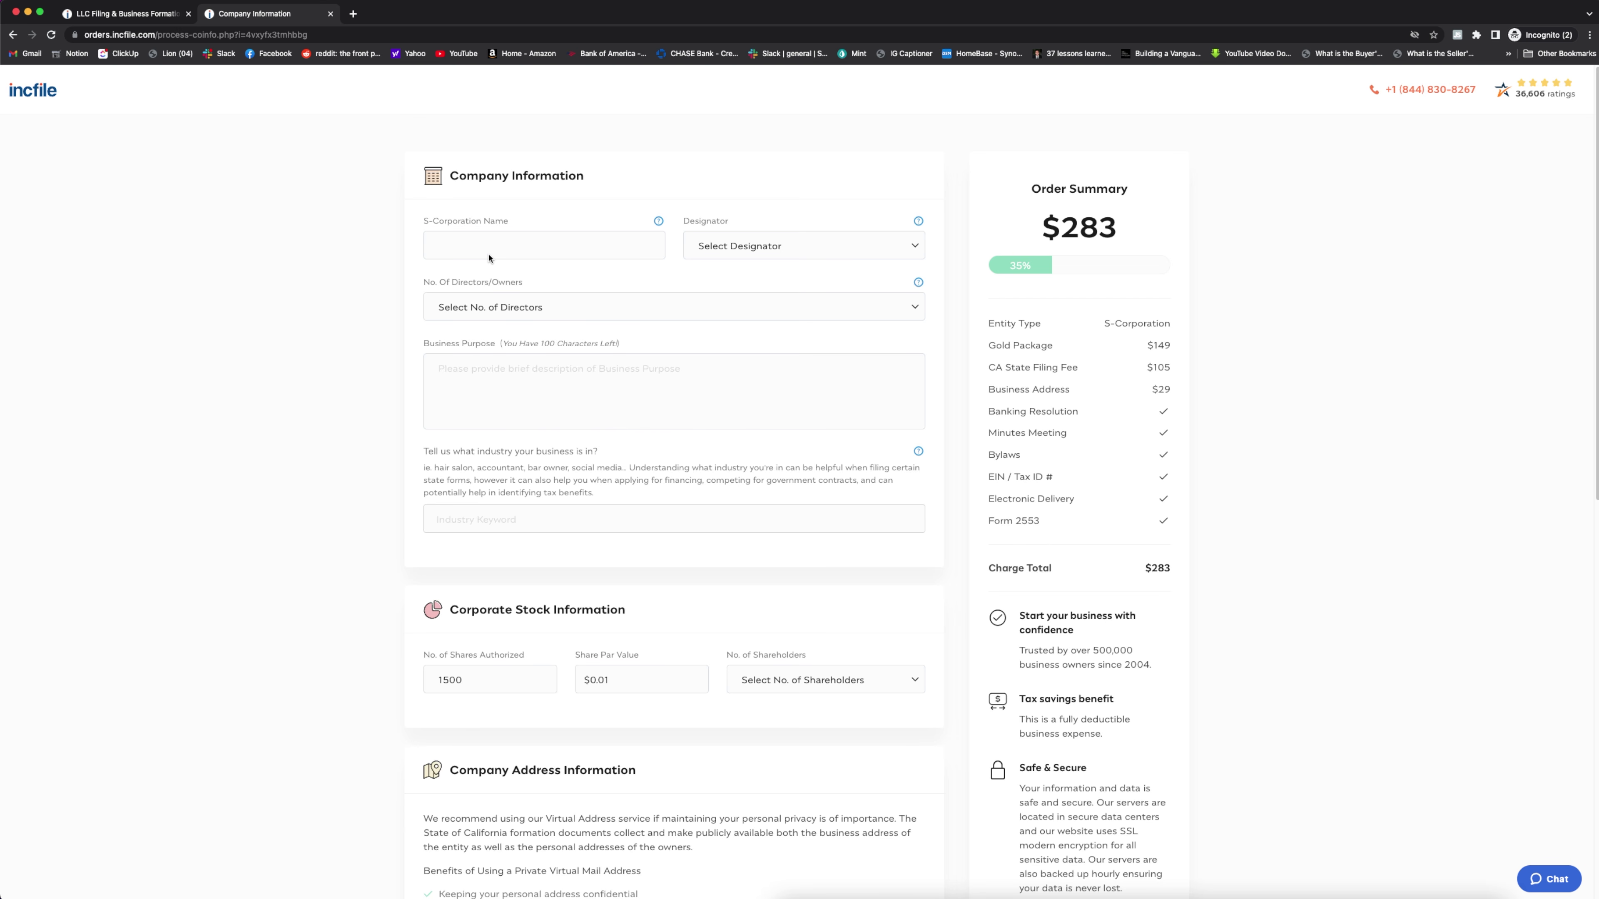
Enter the S-Corporation's name ending in INC and set the number of directors to 1
click(493, 250)
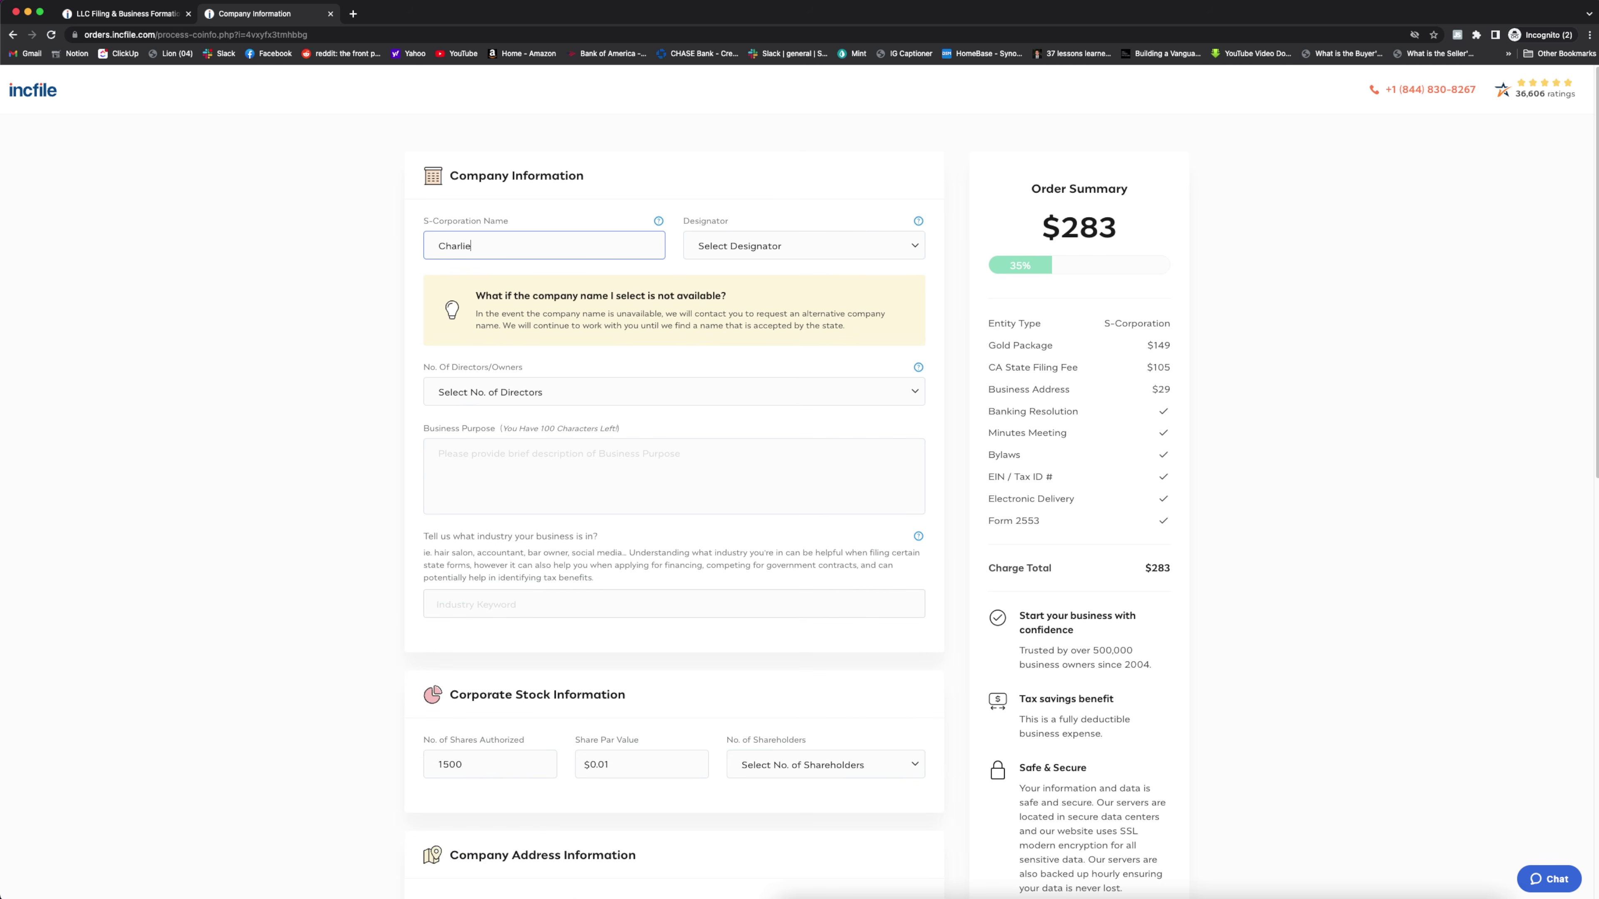
click(829, 255)
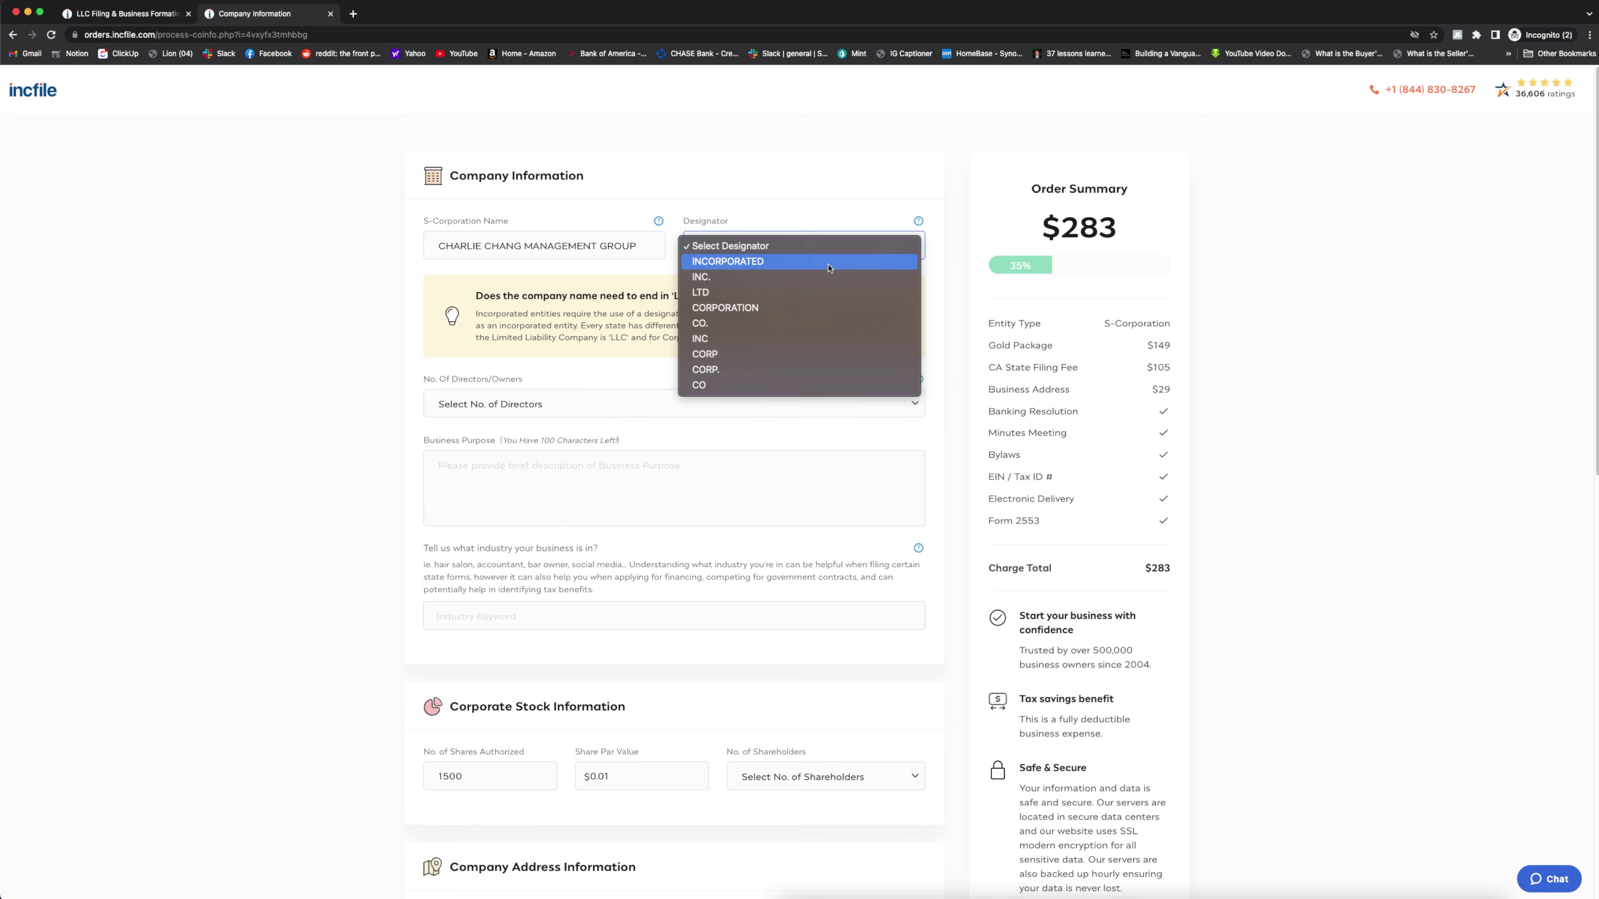
click(801, 339)
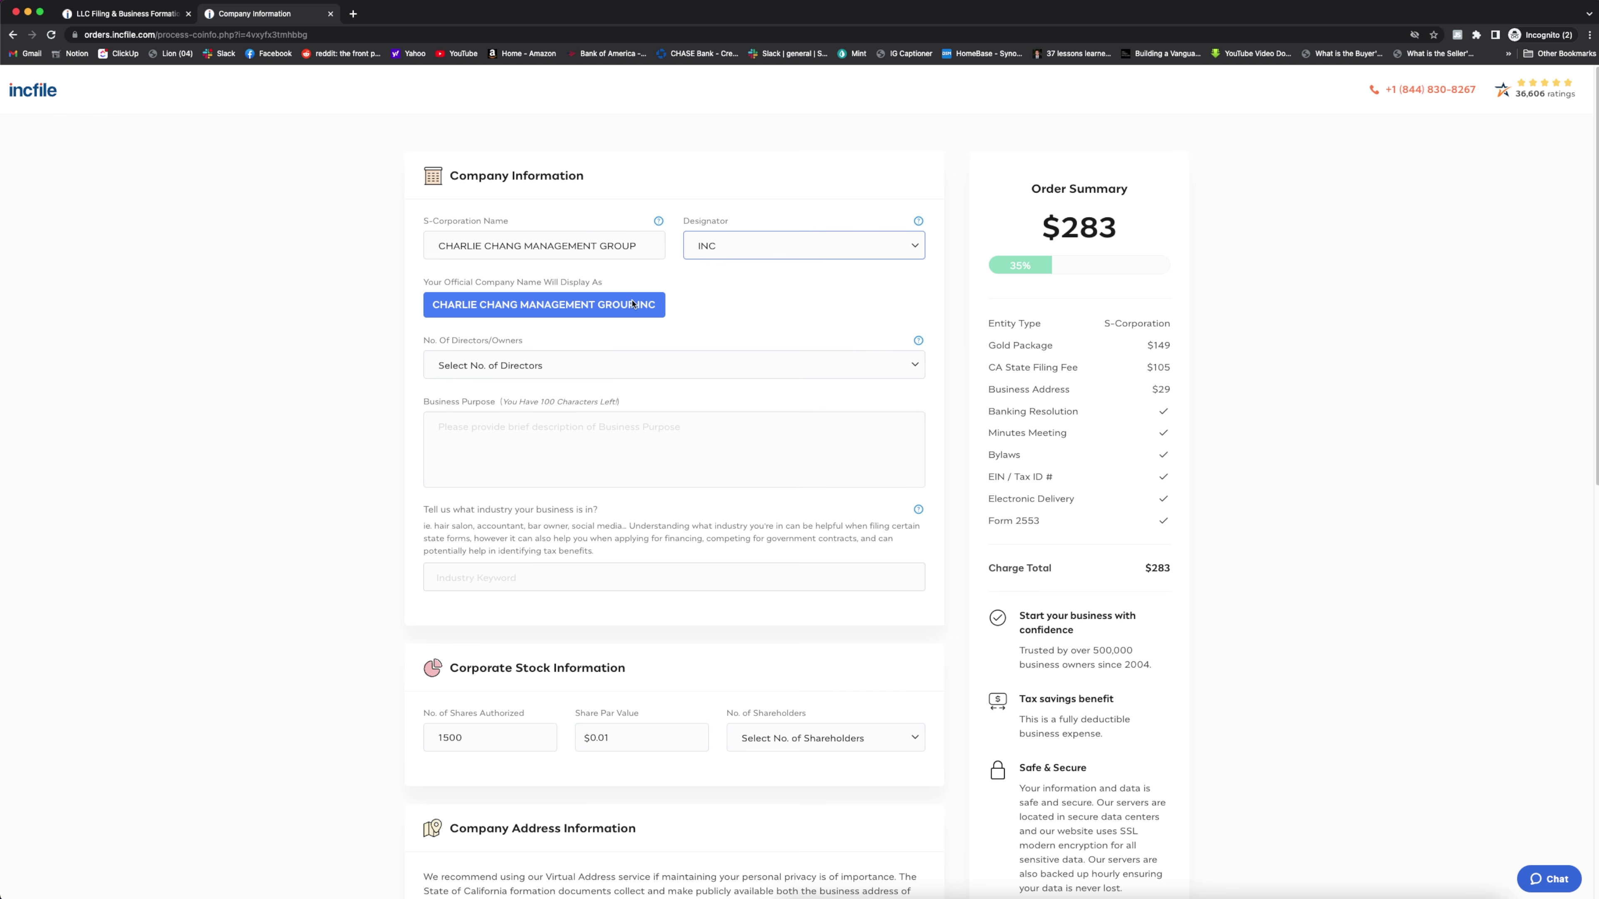
click(775, 245)
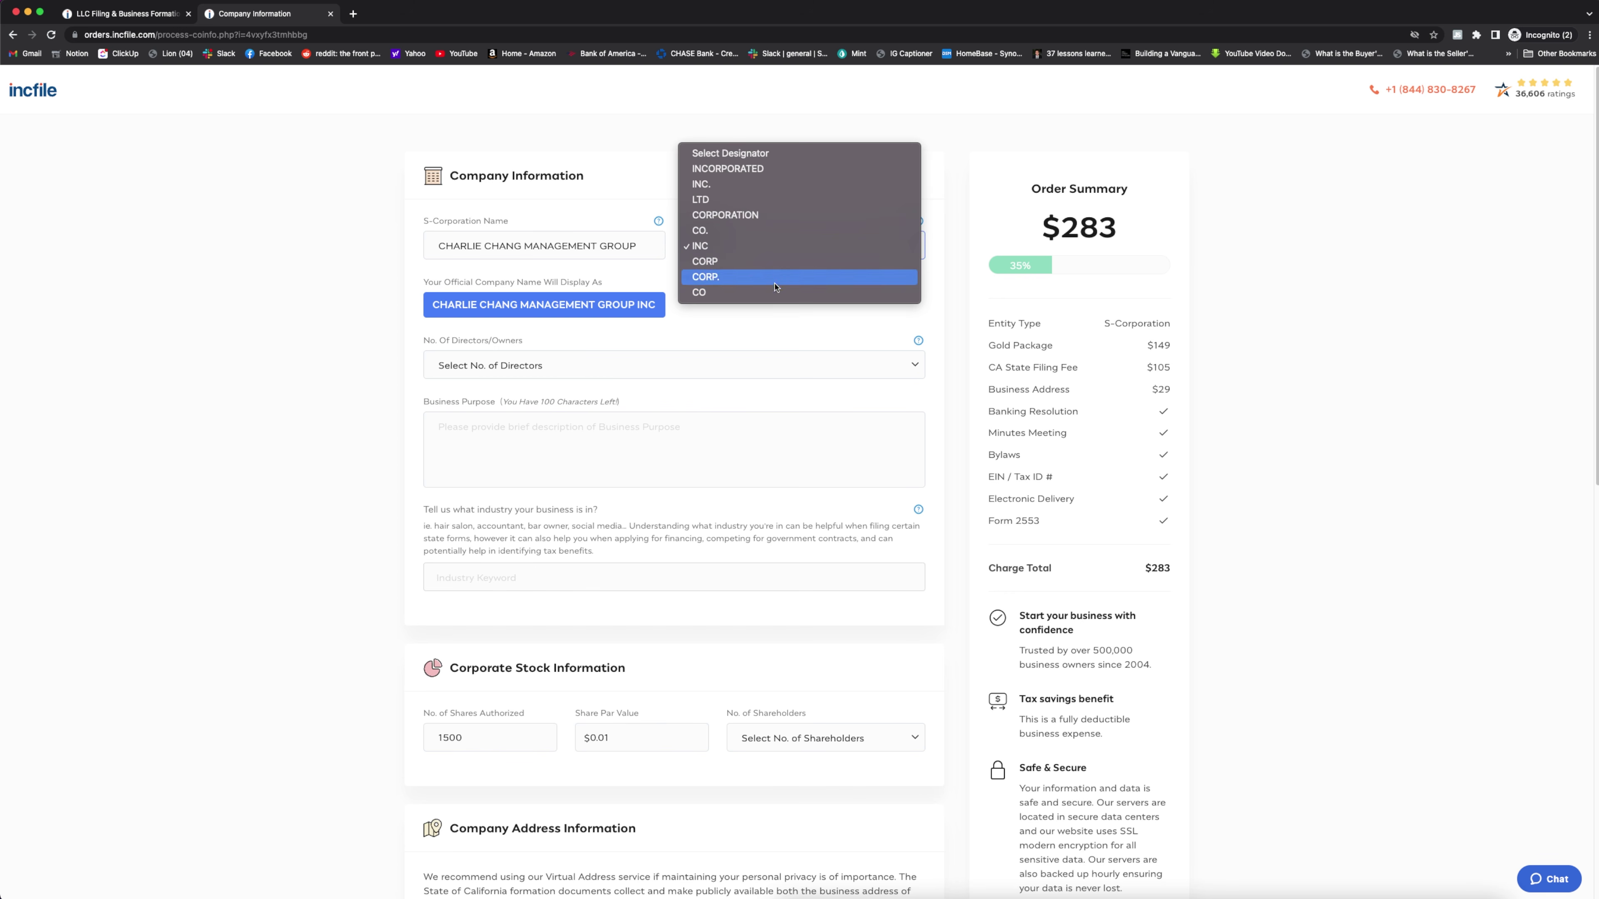
click(773, 326)
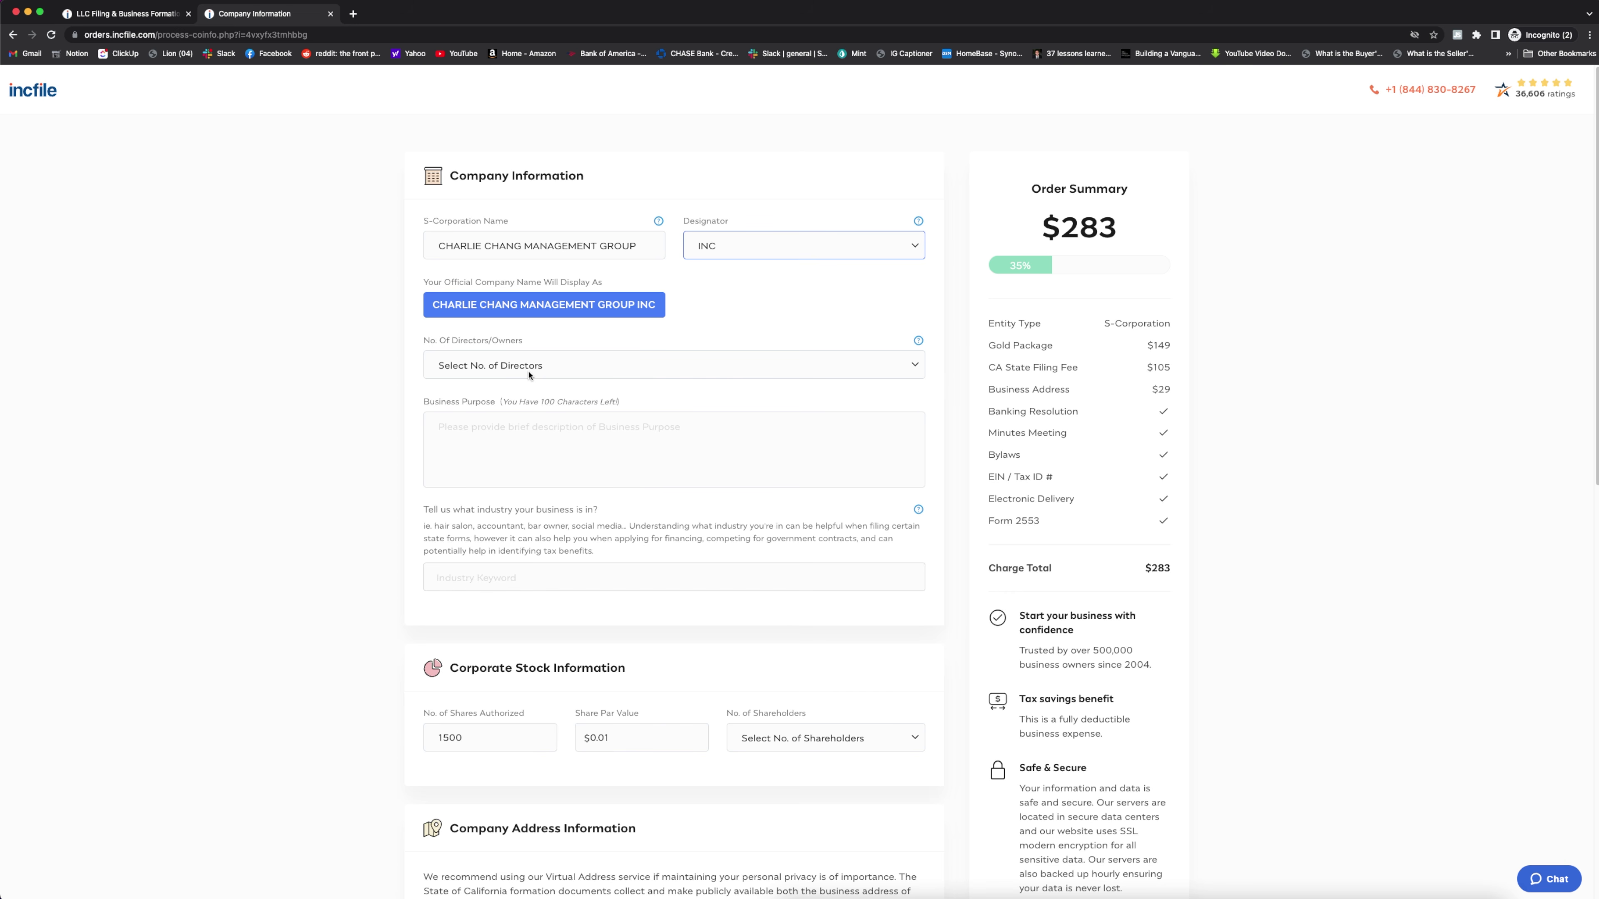
click(546, 374)
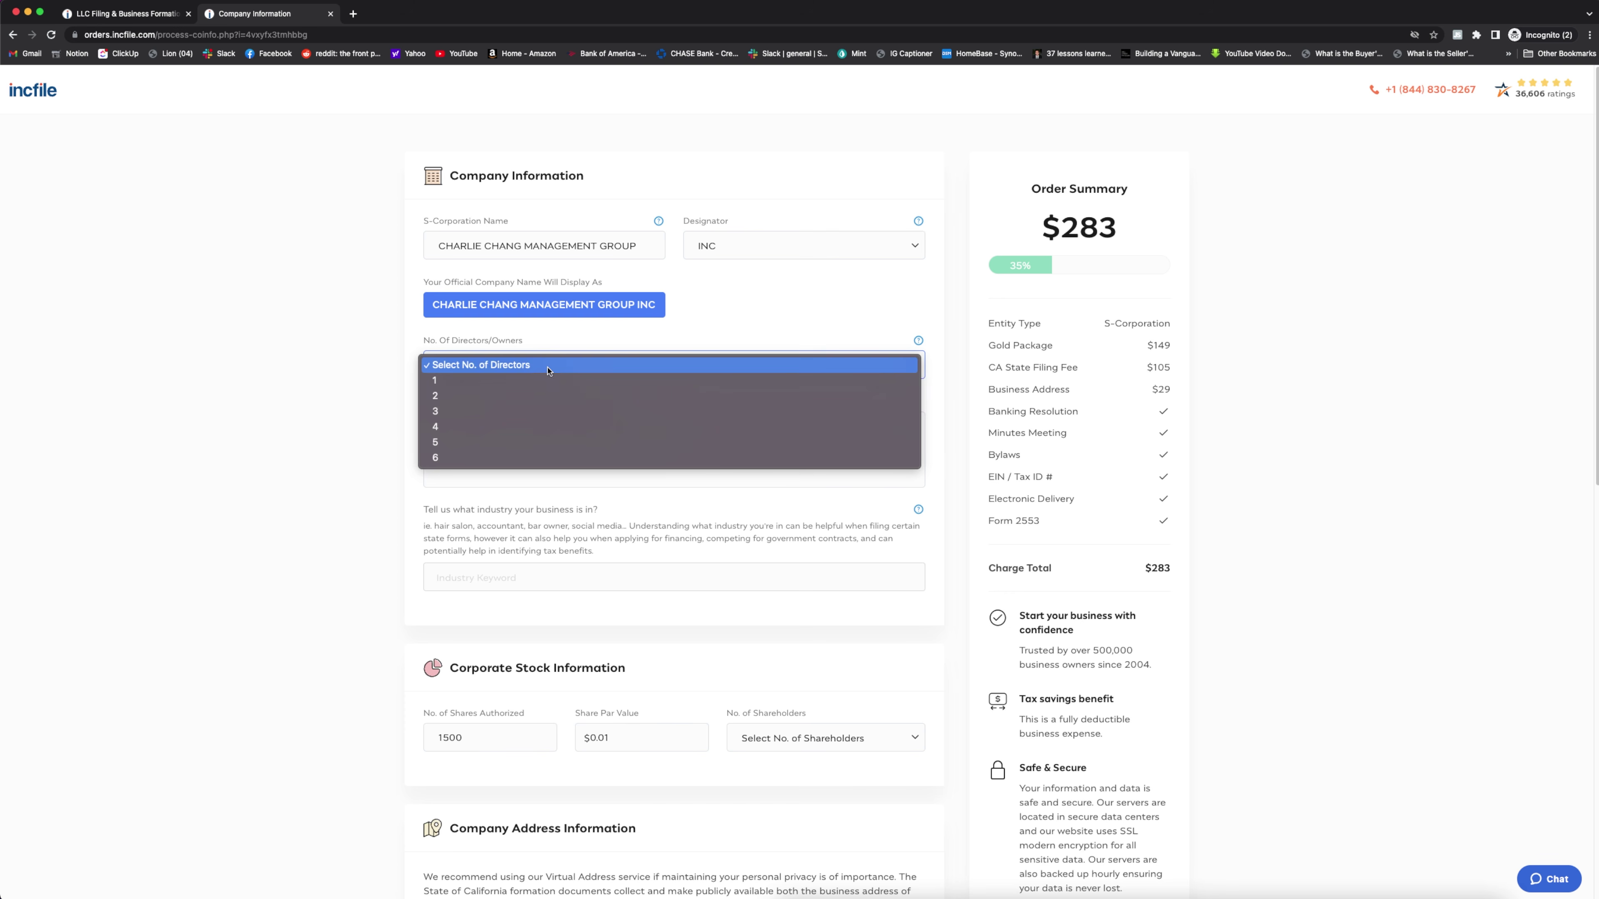
click(538, 380)
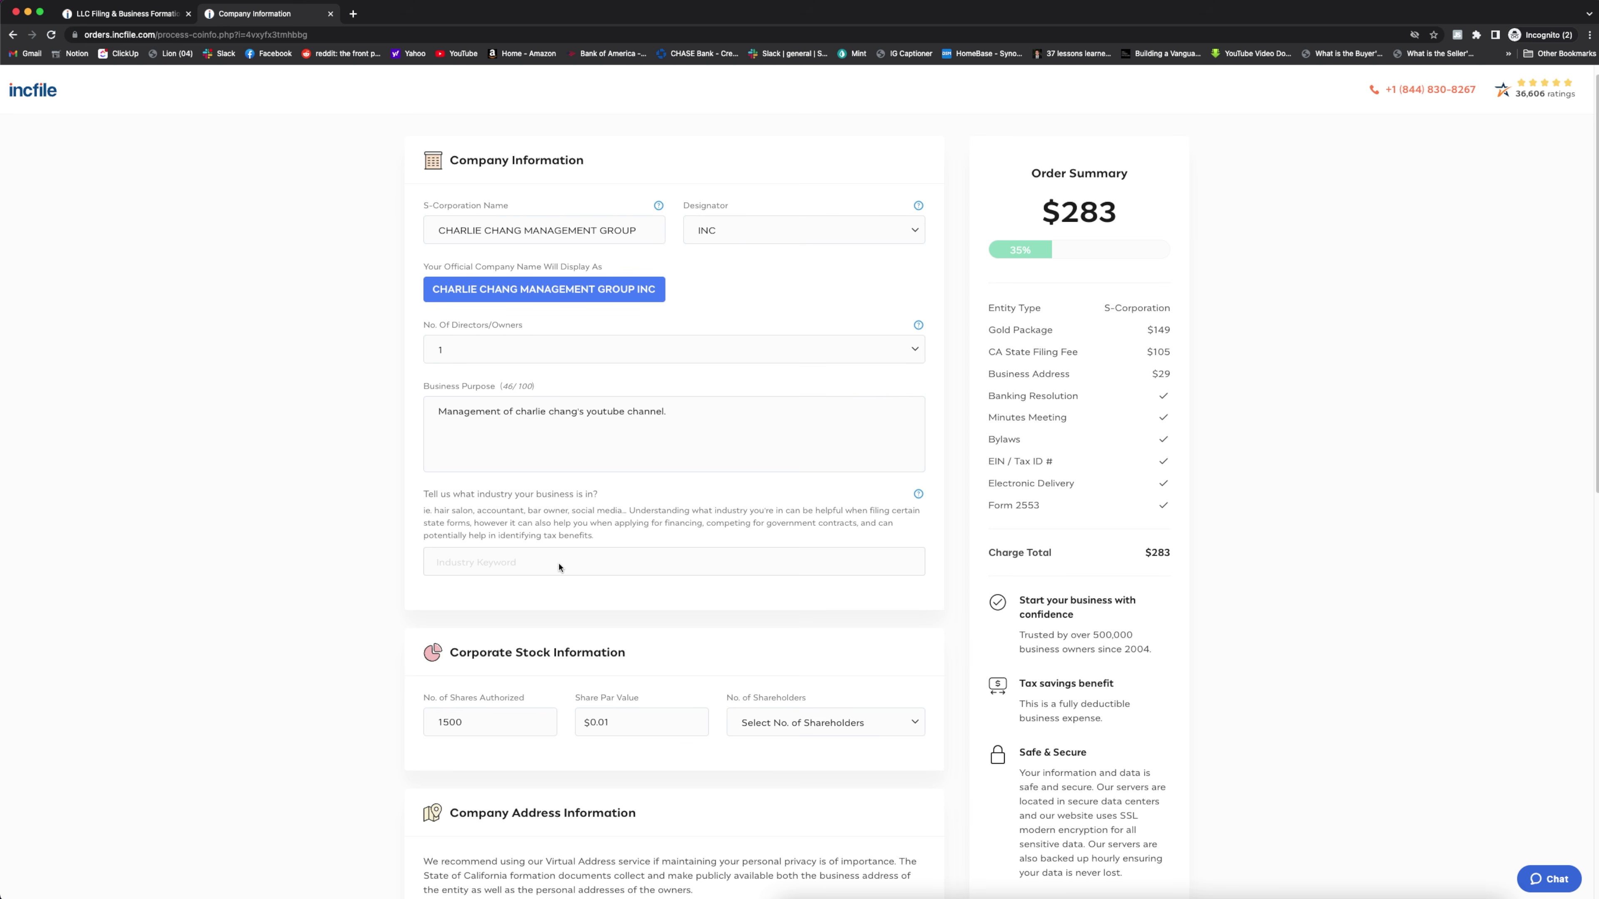
Pick industry 611710 - Educational consultants and set the number of shareholders to 1
click(565, 562)
text(education)
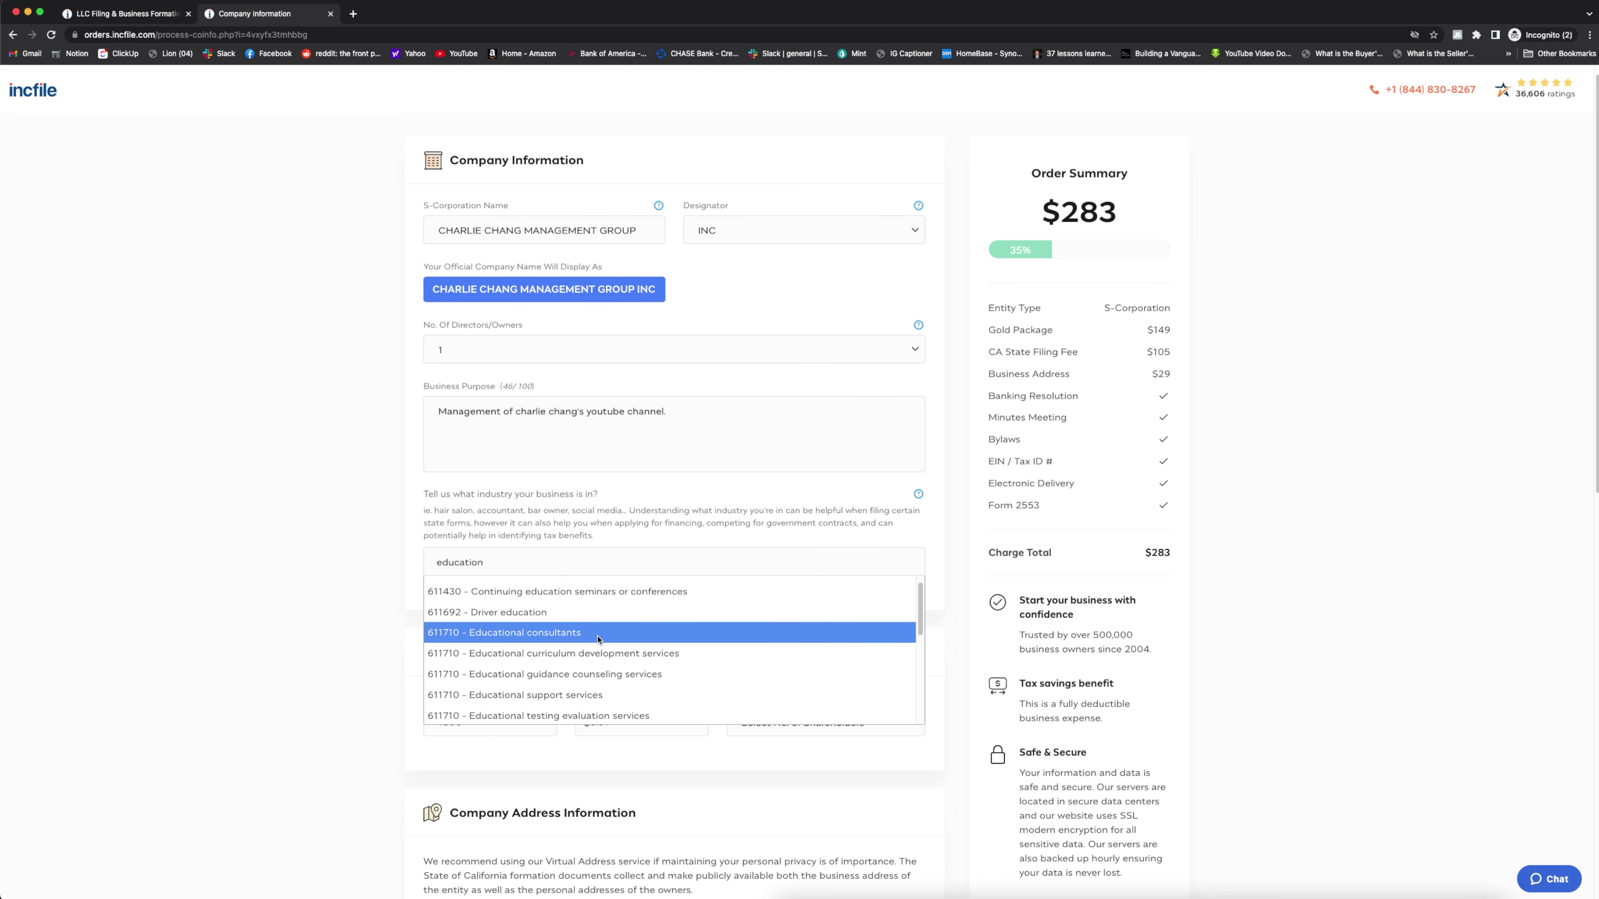
click(597, 639)
scroll(786, 473, down, 5)
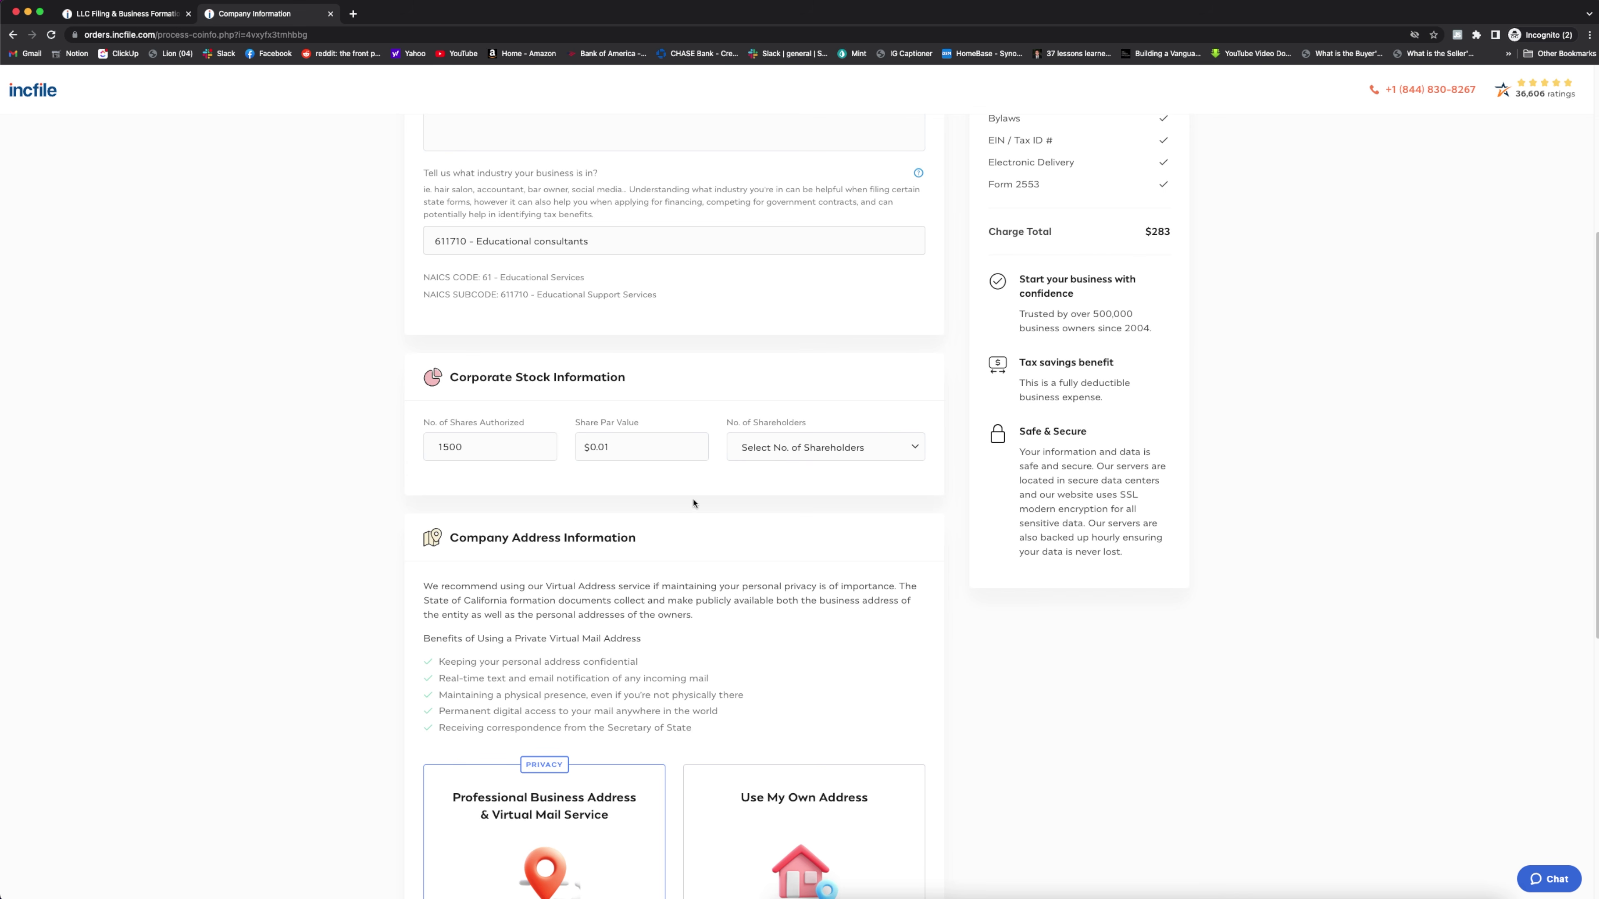
click(874, 448)
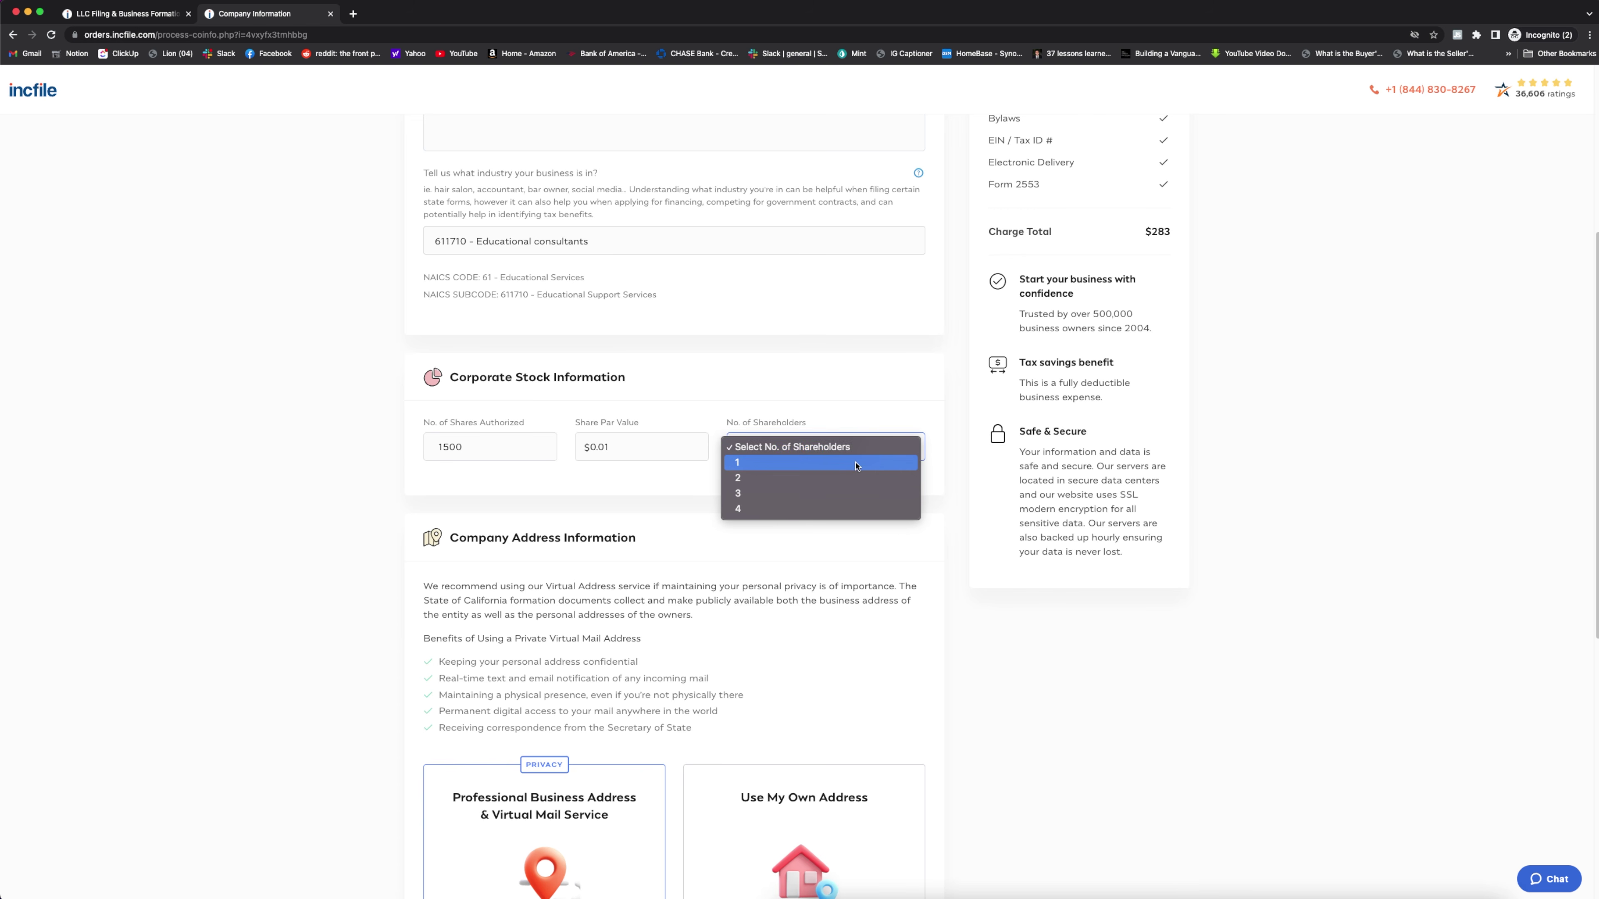
click(856, 465)
Use the owner's own saved address as the company address
scroll(1020, 463, down, 5)
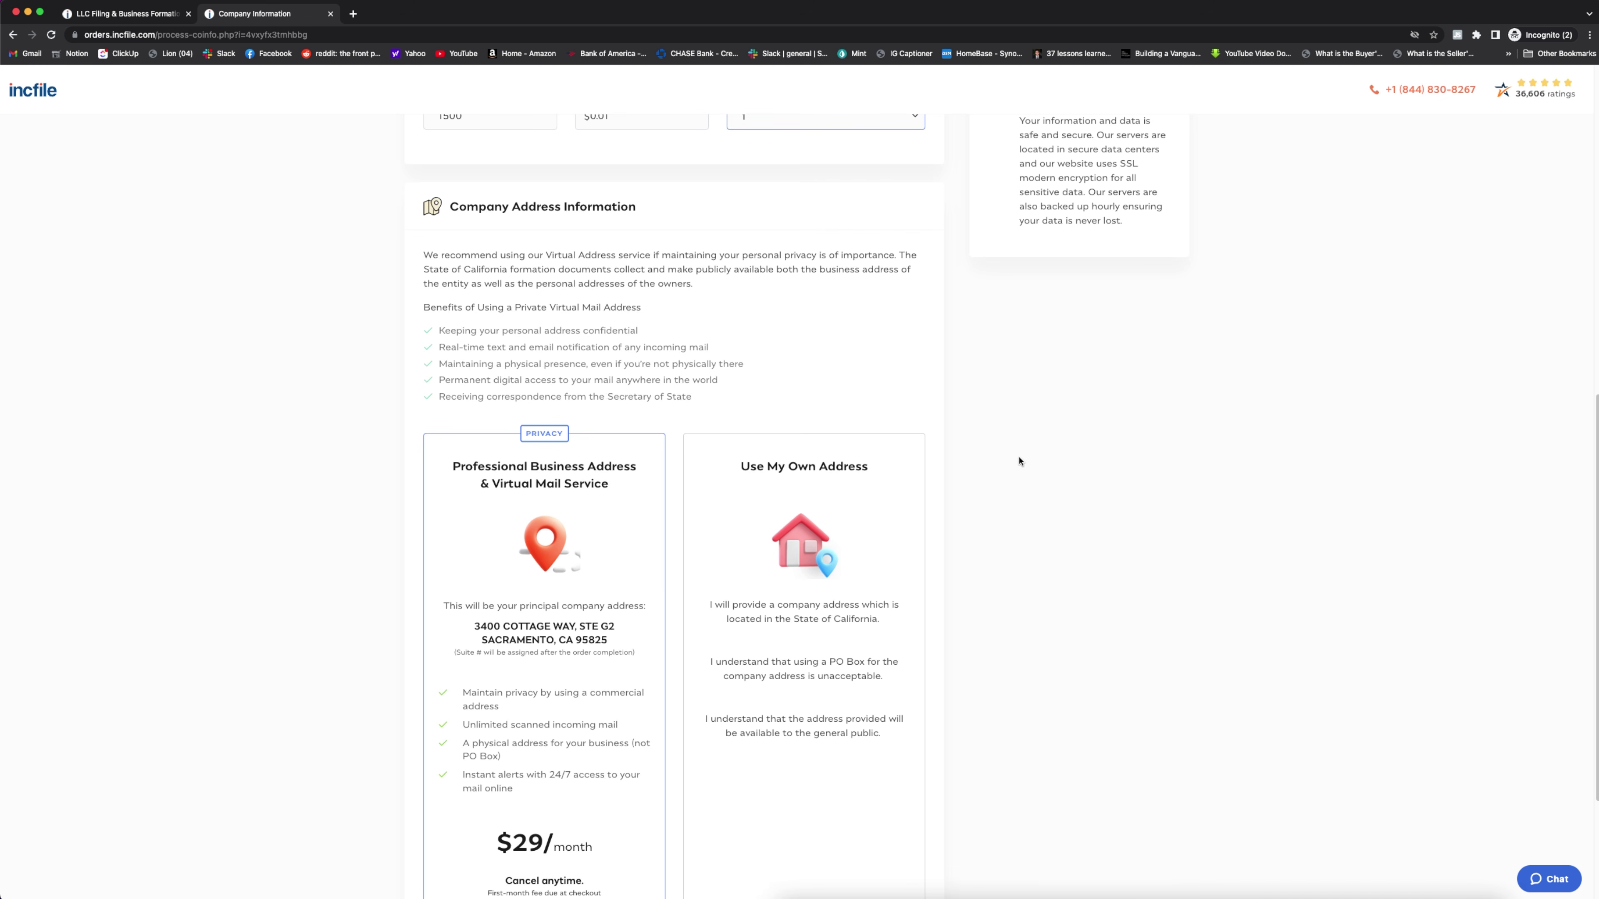
scroll(1011, 469, down, 3)
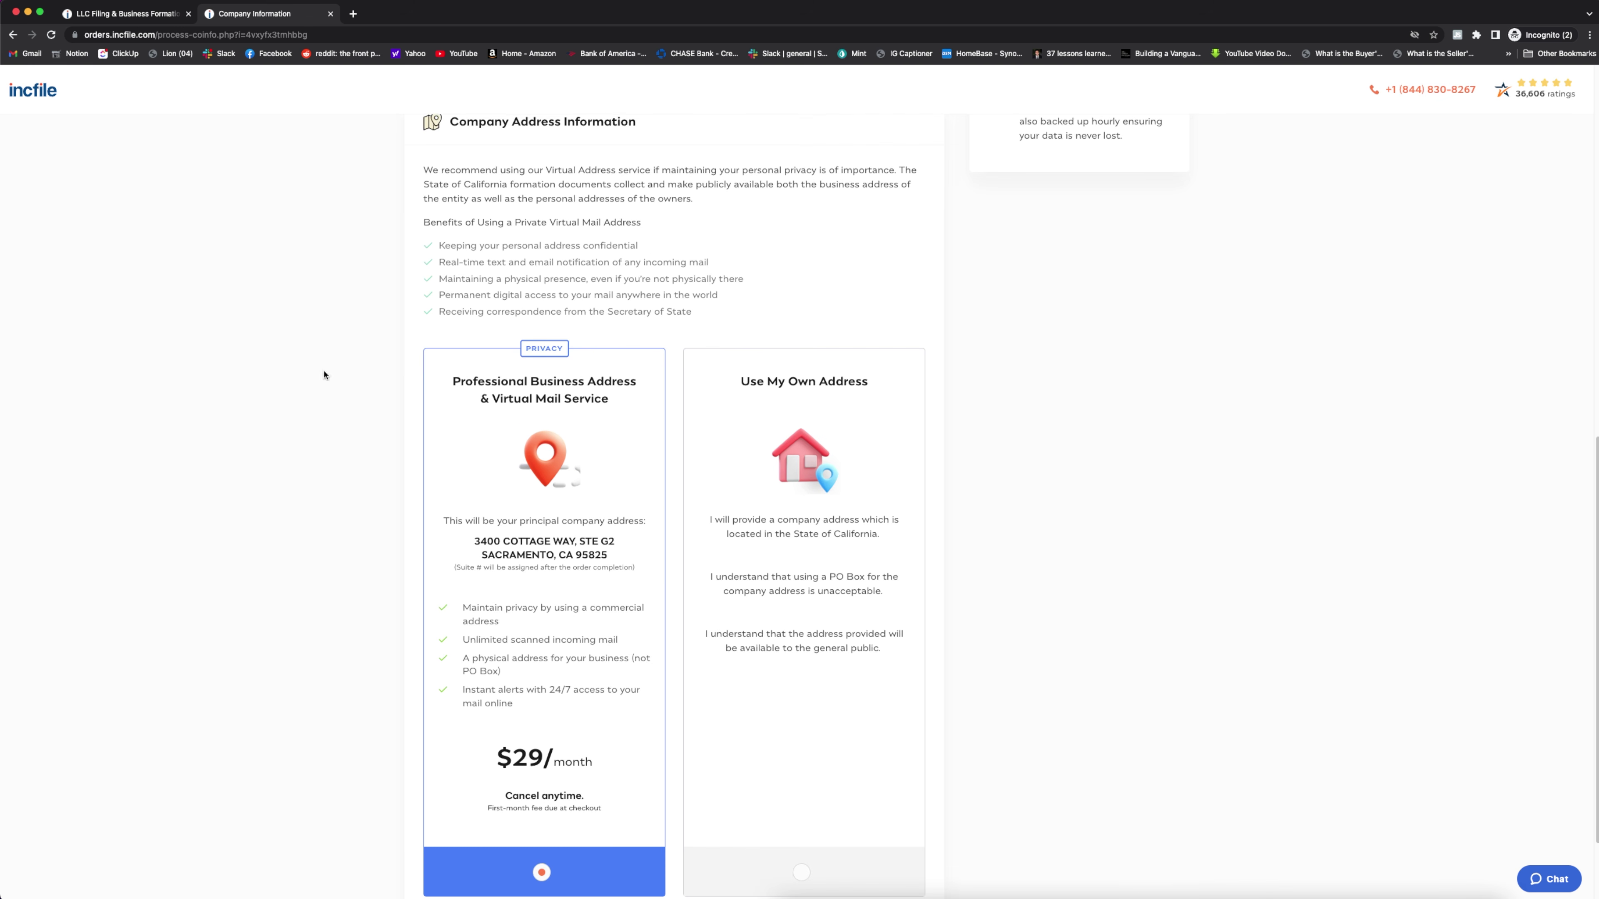
scroll(607, 693, down, 3)
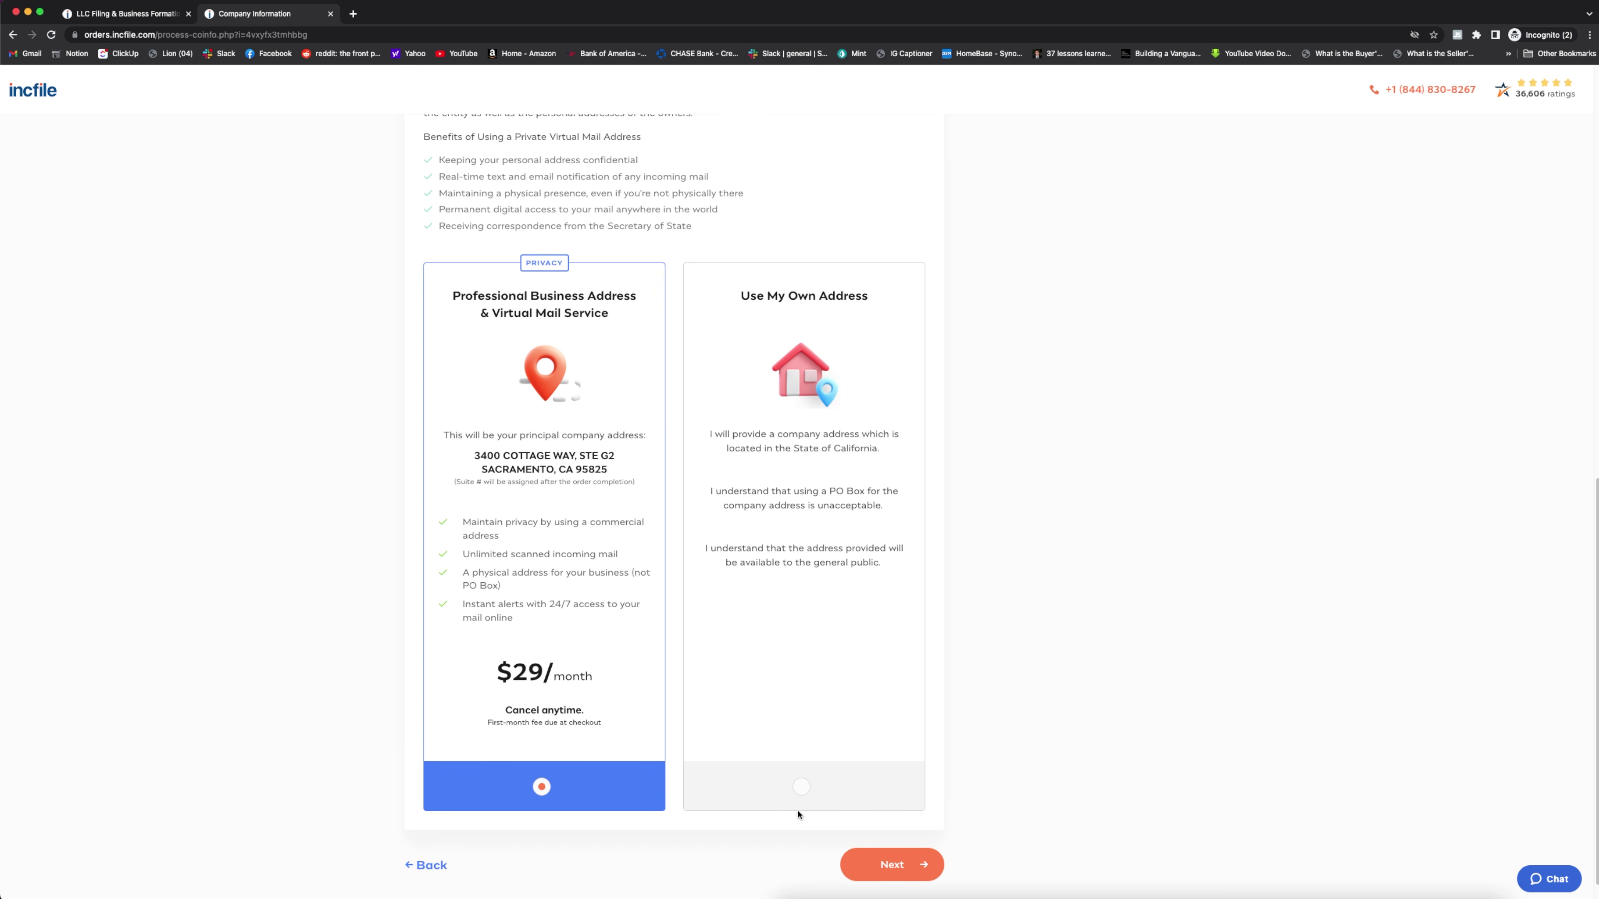
click(802, 787)
click(449, 601)
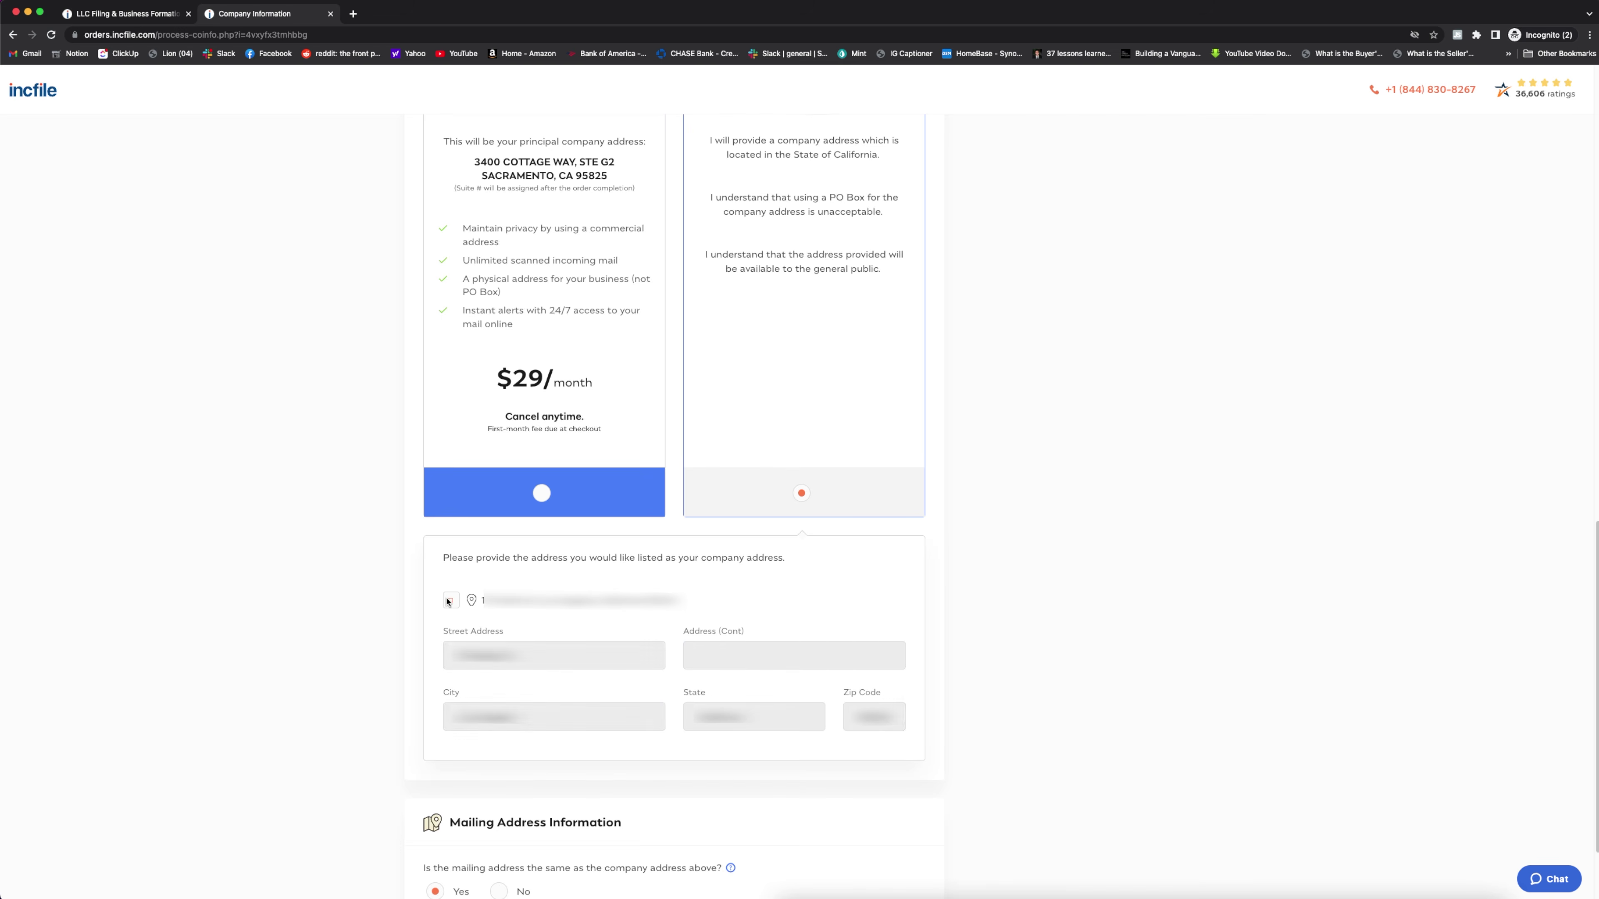
scroll(529, 743, down, 2)
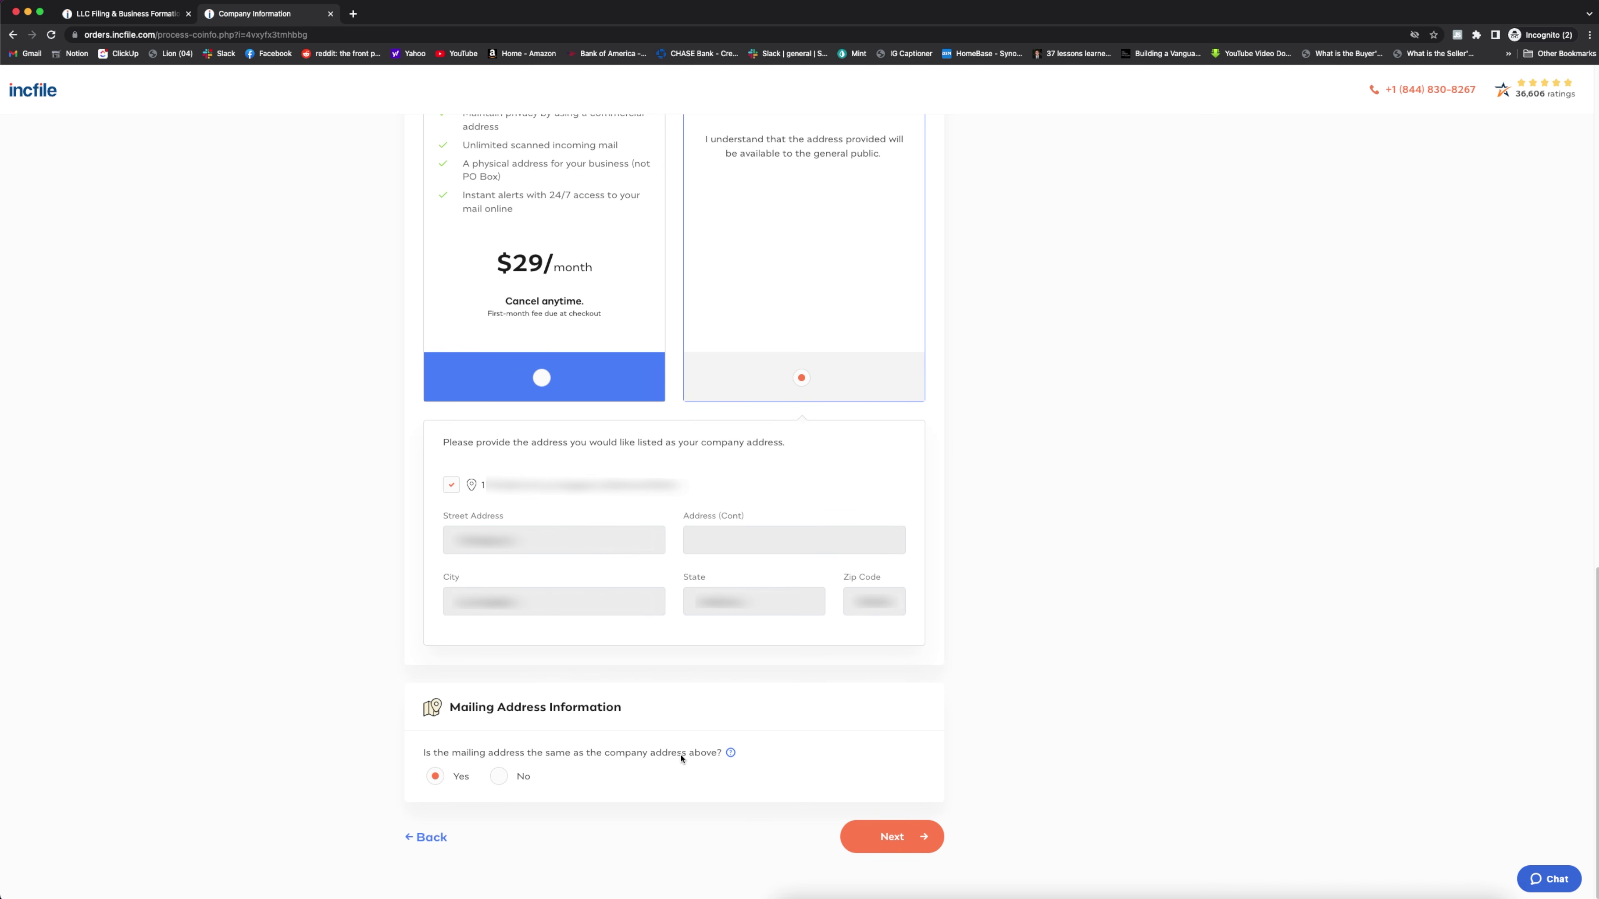
Decline the premium upgrade and fill Director 1 with the owner's saved name and address
click(897, 846)
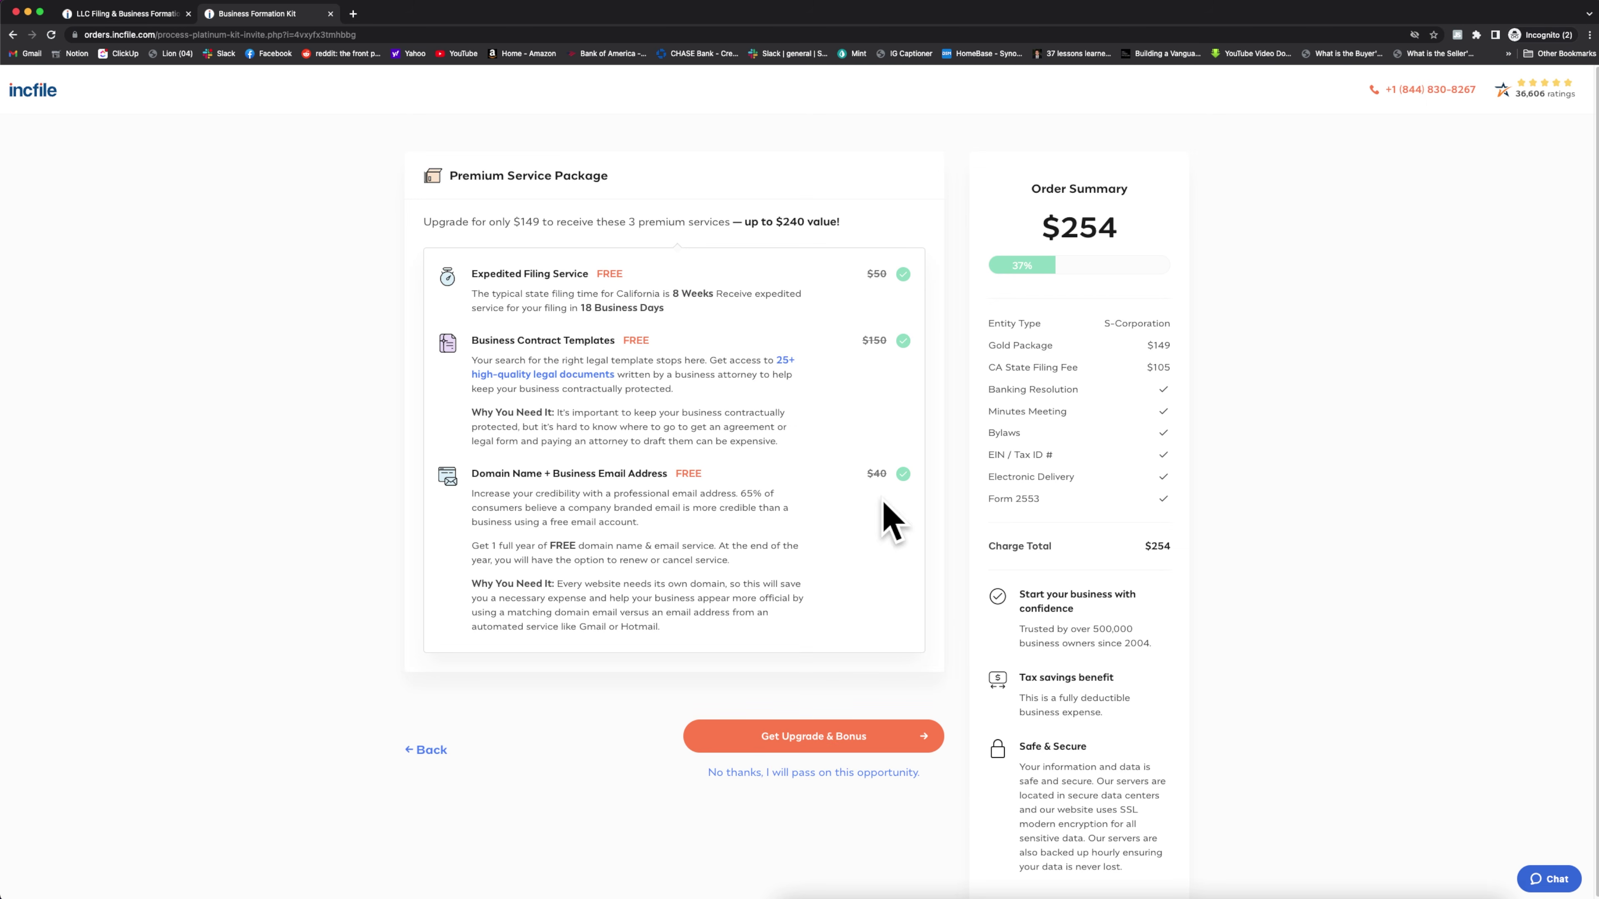
click(784, 775)
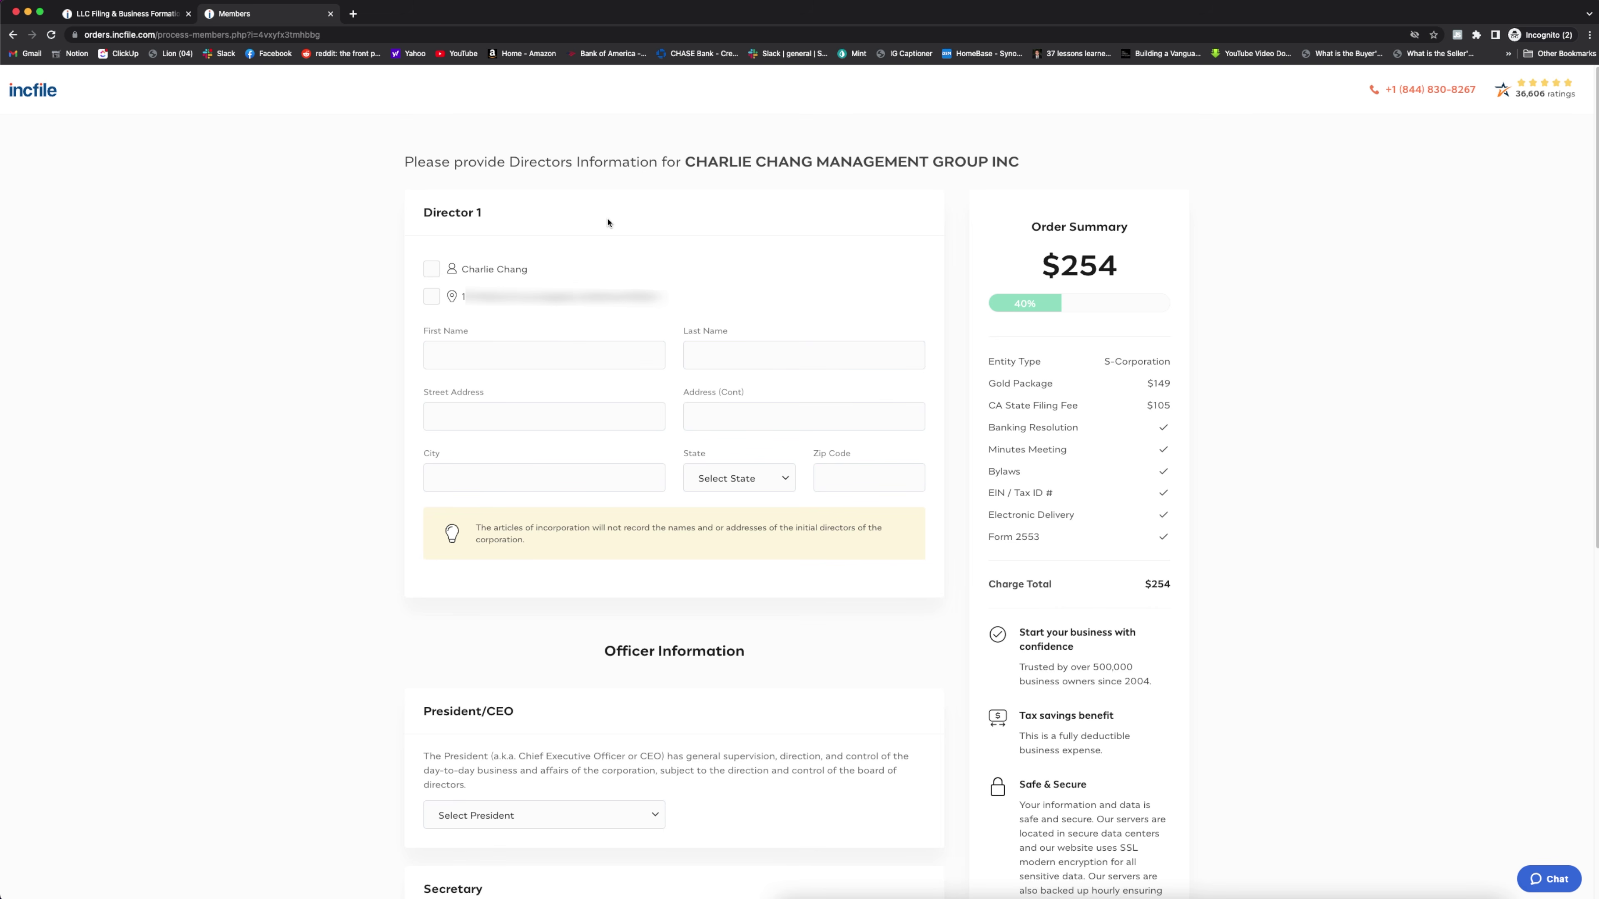
click(432, 270)
click(432, 297)
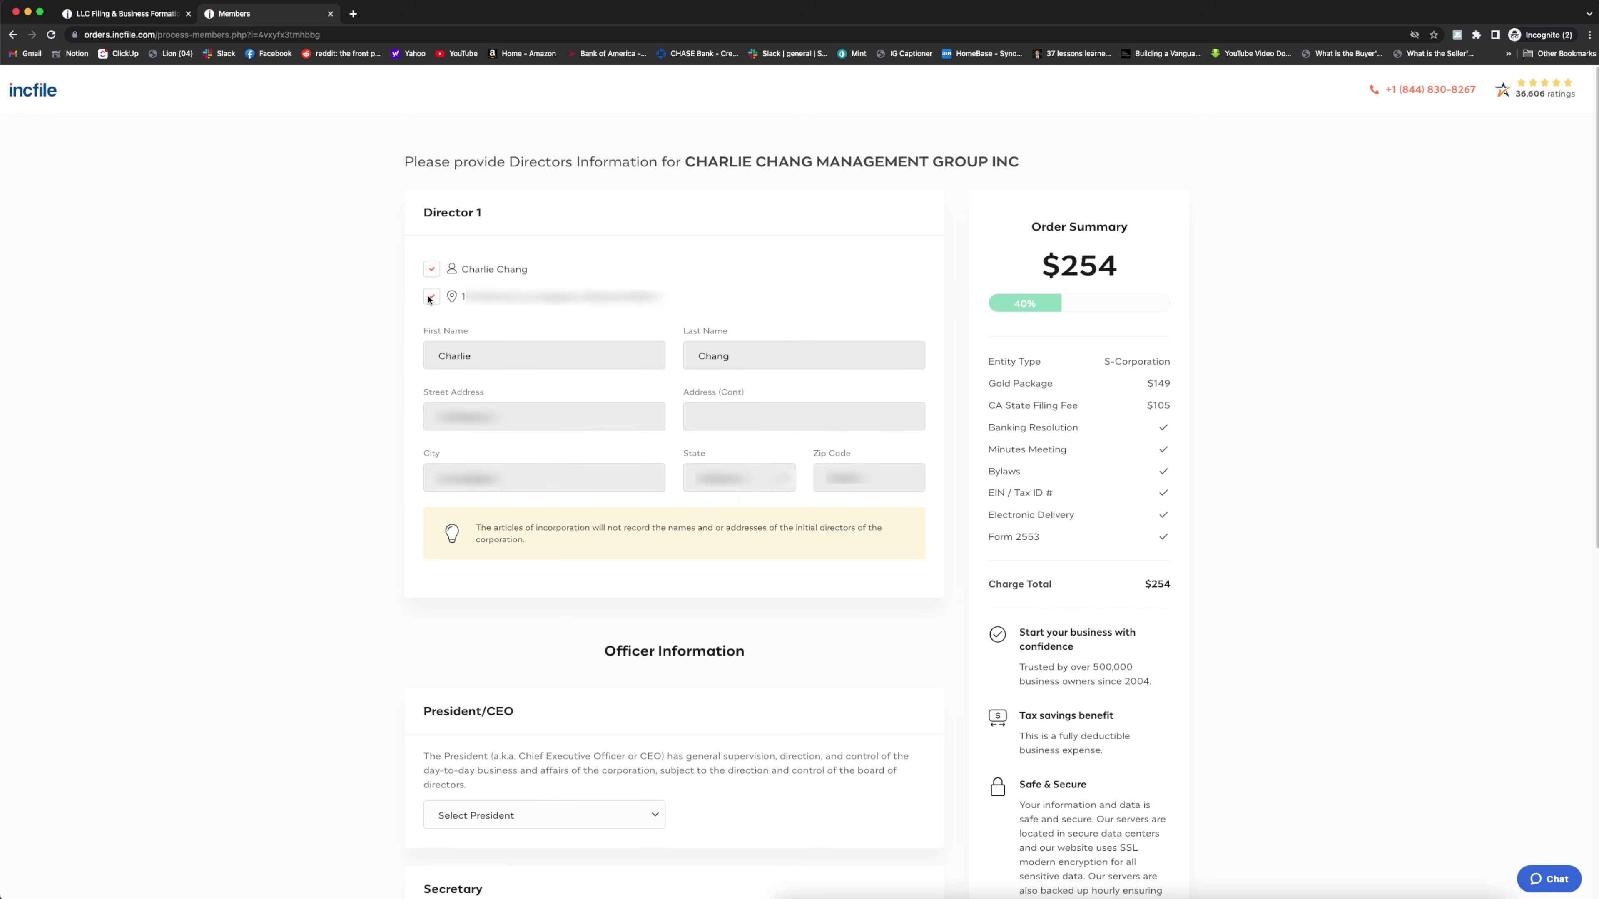
scroll(830, 501, down, 6)
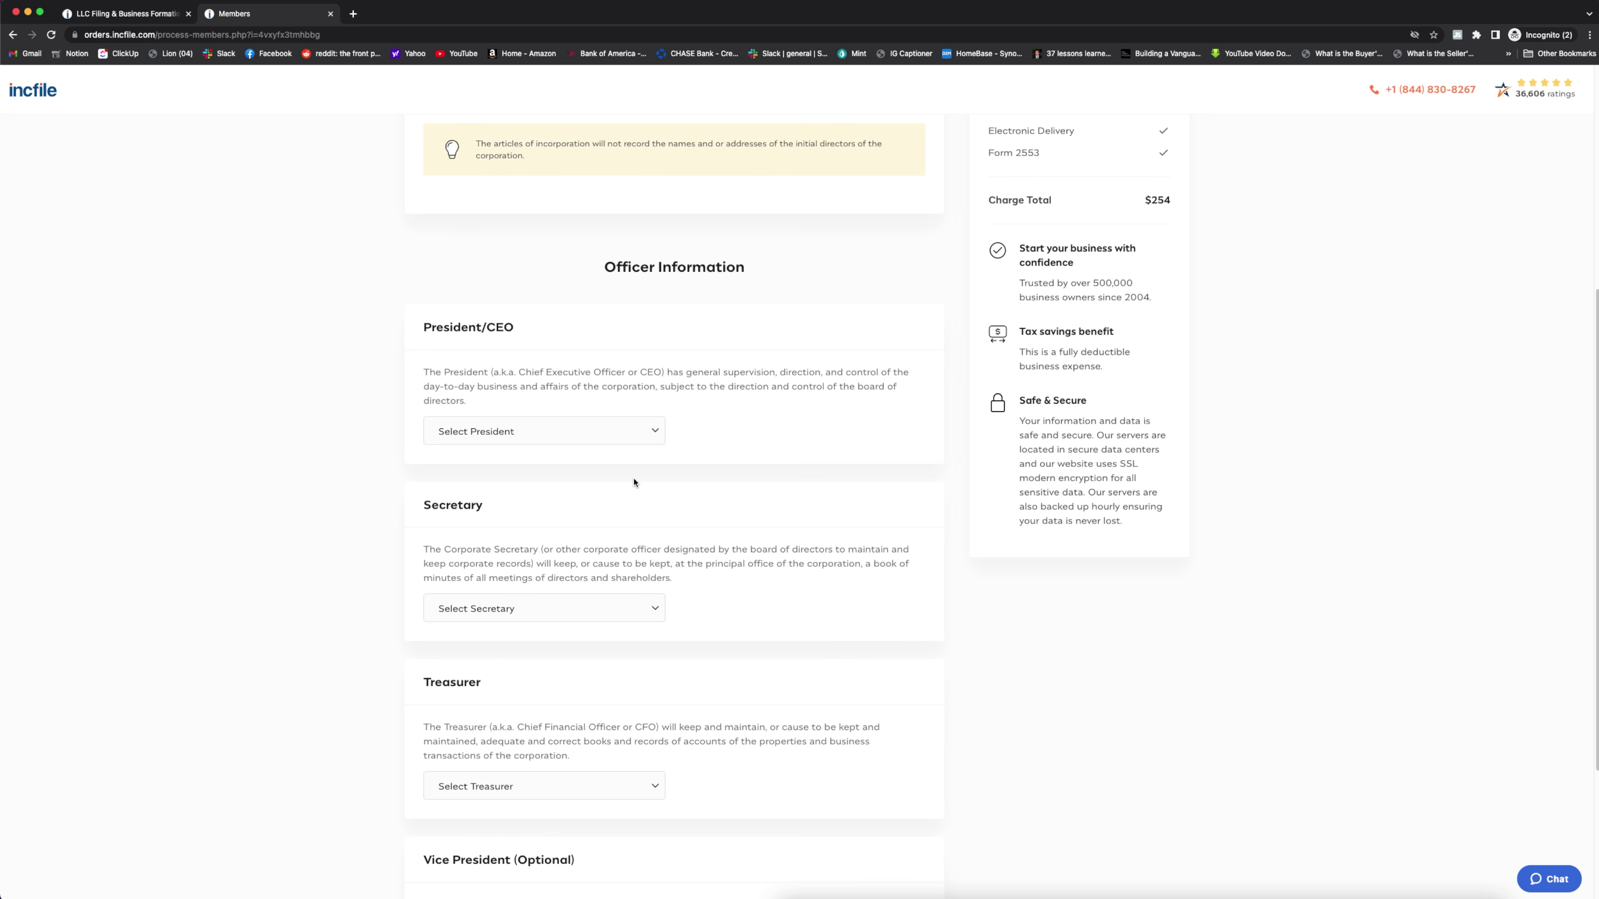
Appoint the owner as President/CEO and Vice President, then continue to shareholders
click(579, 435)
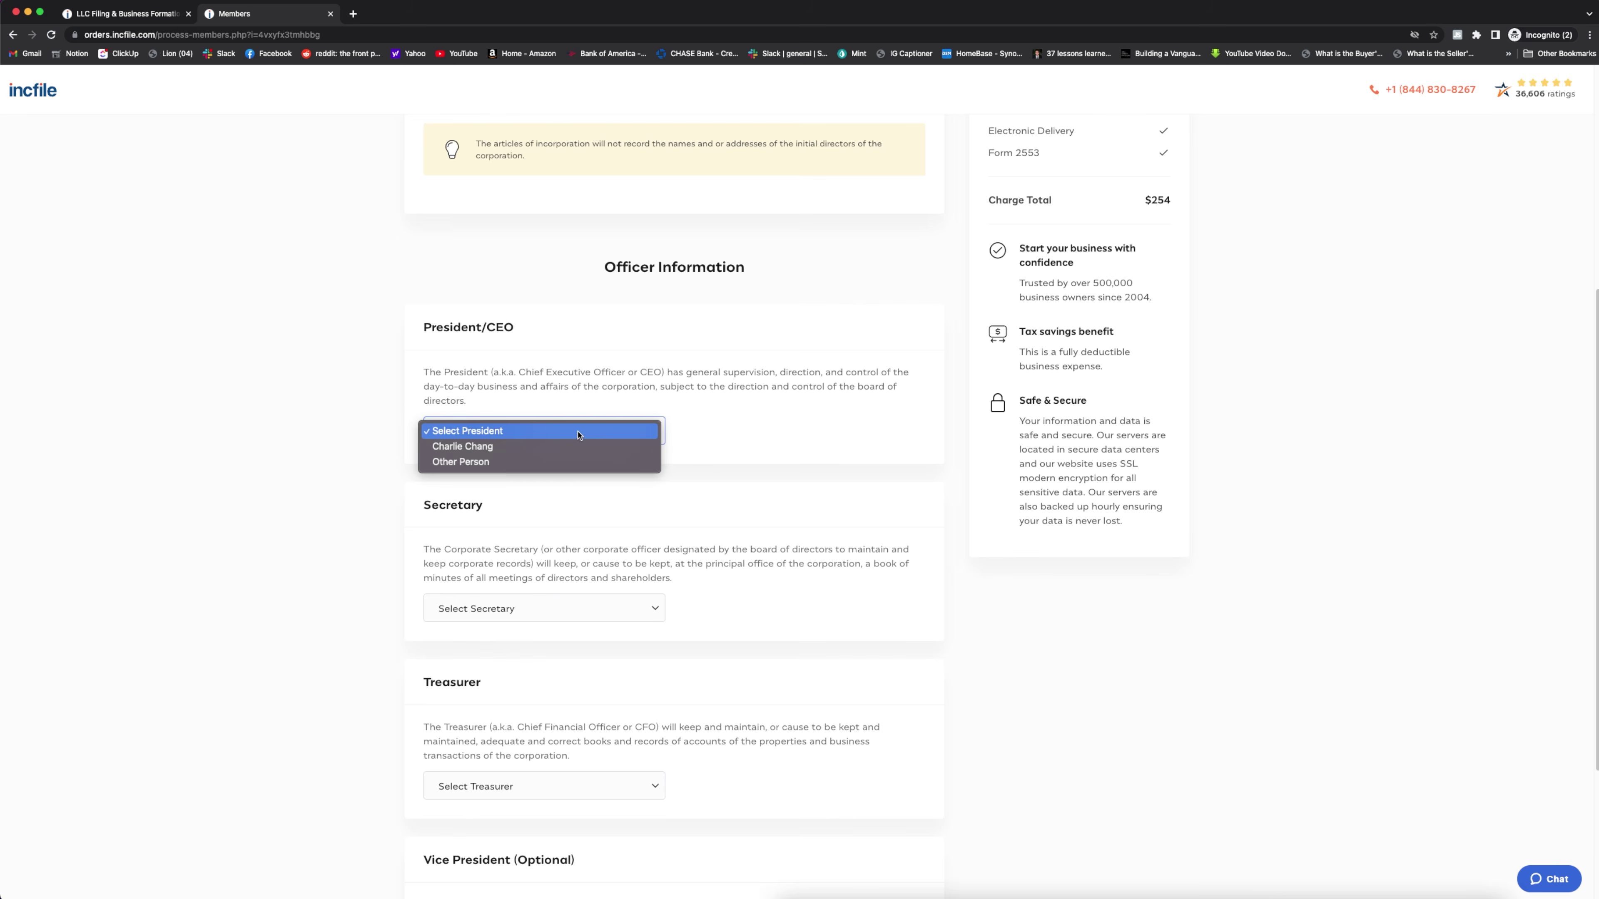
click(550, 446)
scroll(549, 446, down, 4)
click(497, 751)
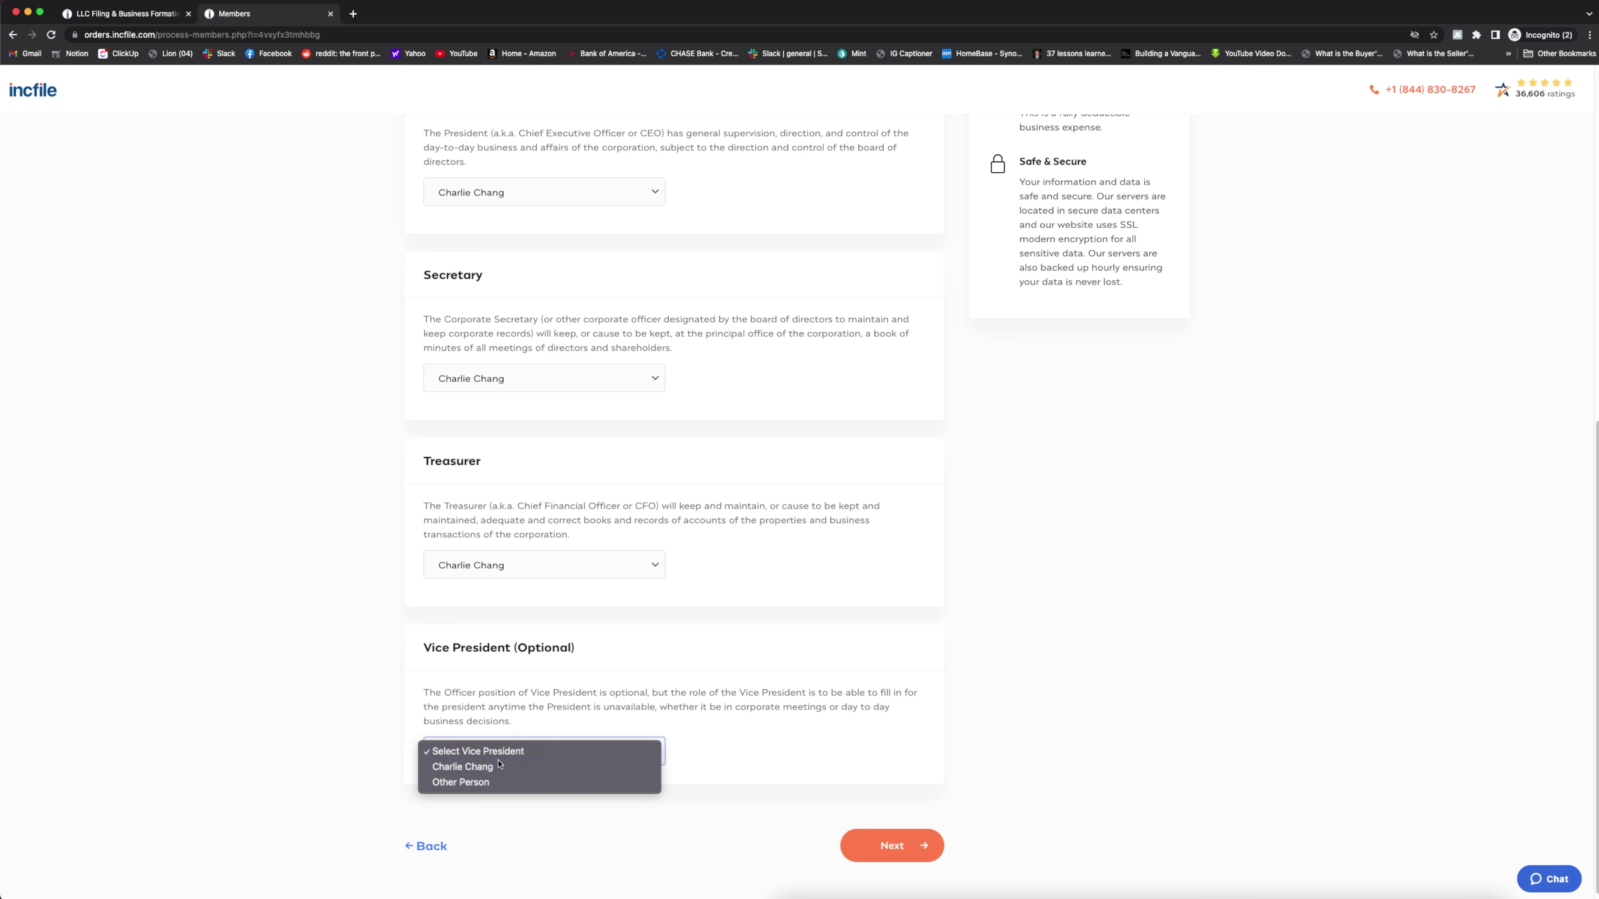
click(463, 766)
click(891, 845)
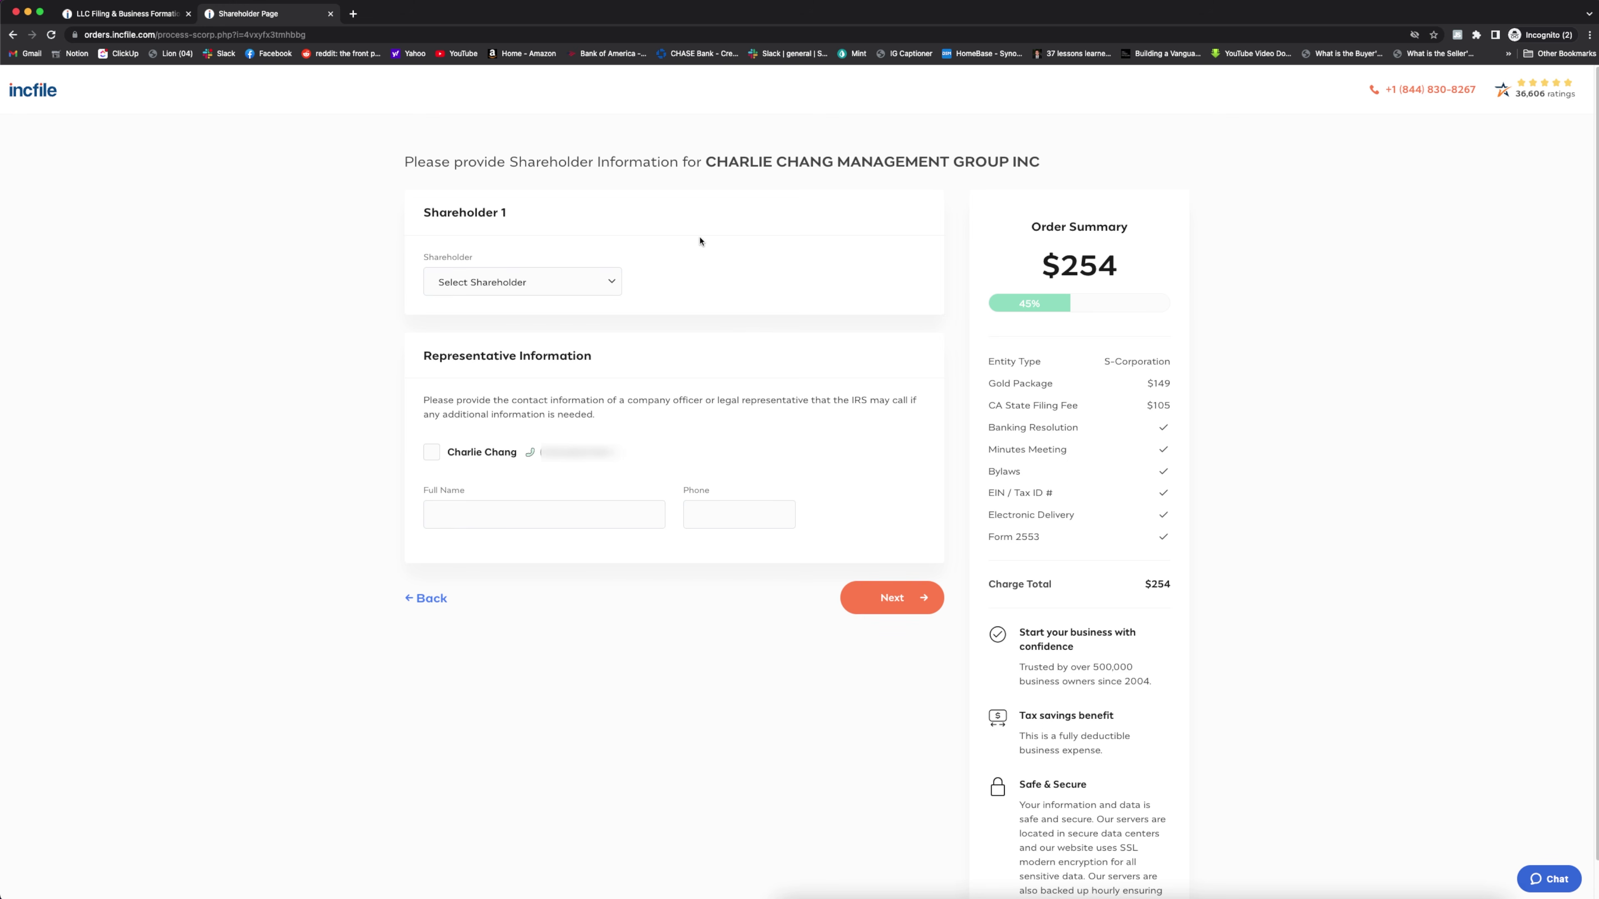
Save the owner as Shareholder 1 with their SSN and 1500 shares, and as IRS representative
click(513, 281)
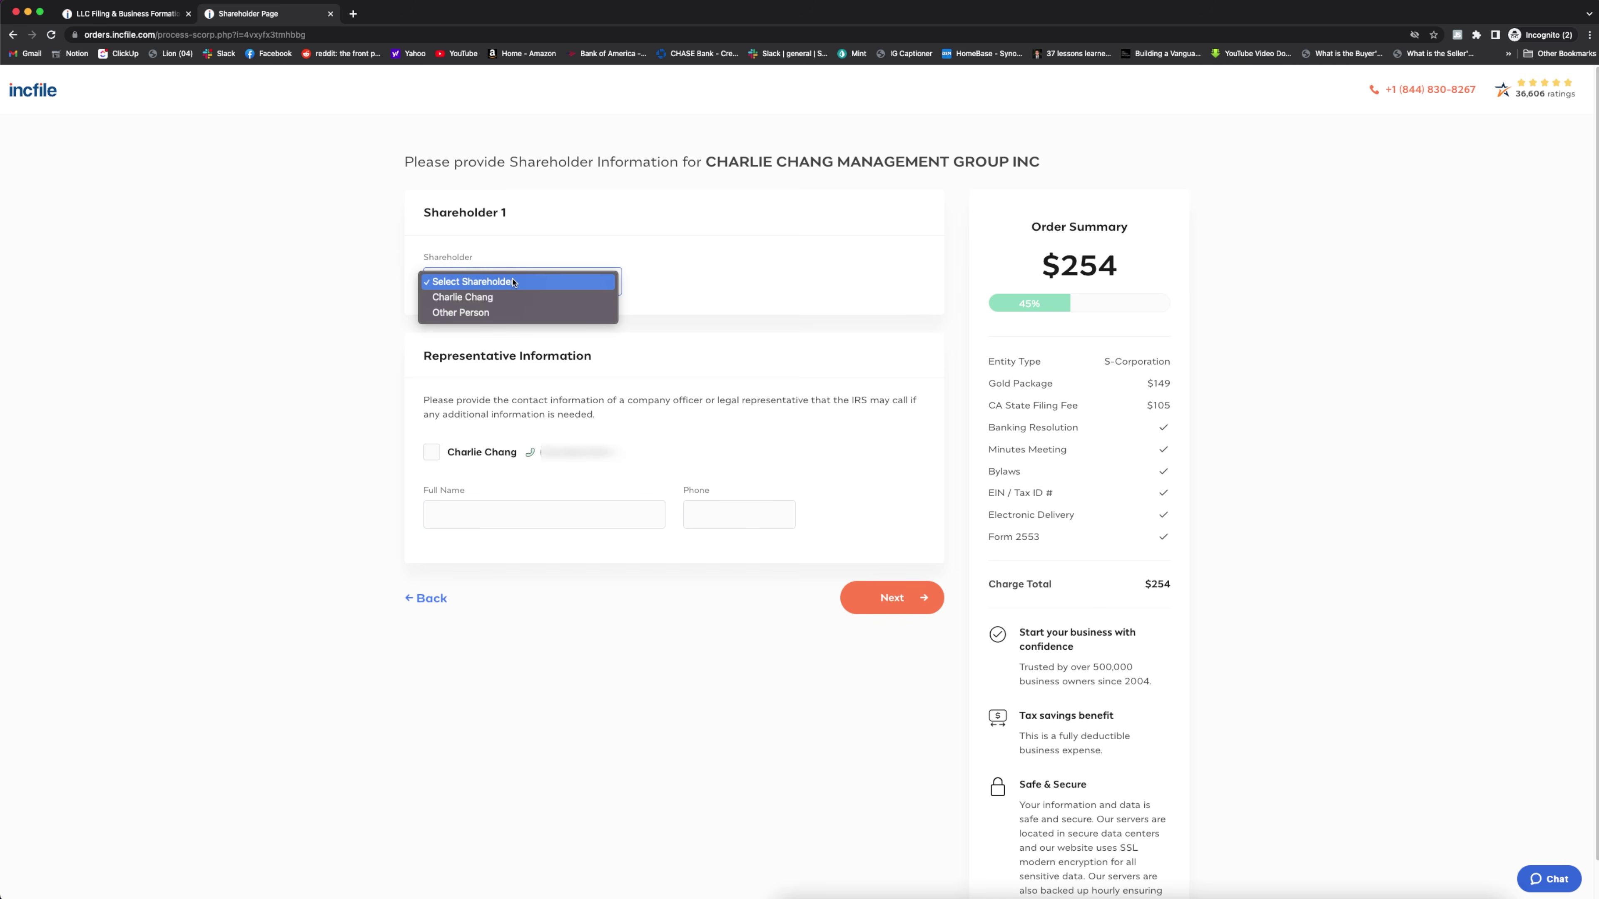
click(503, 296)
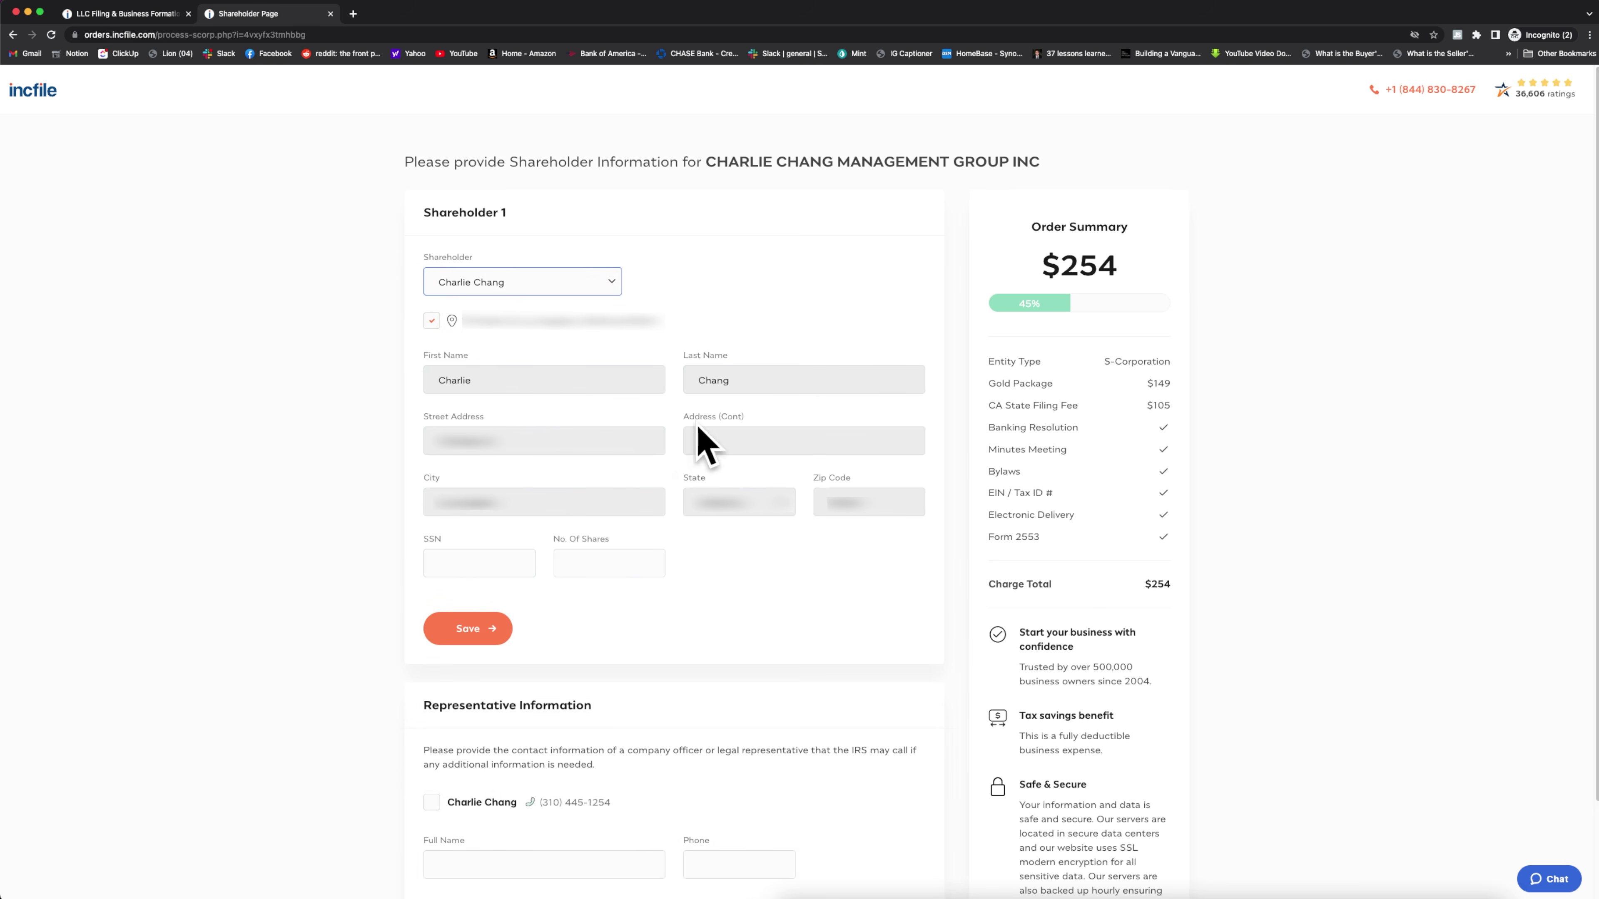
click(471, 562)
click(598, 564)
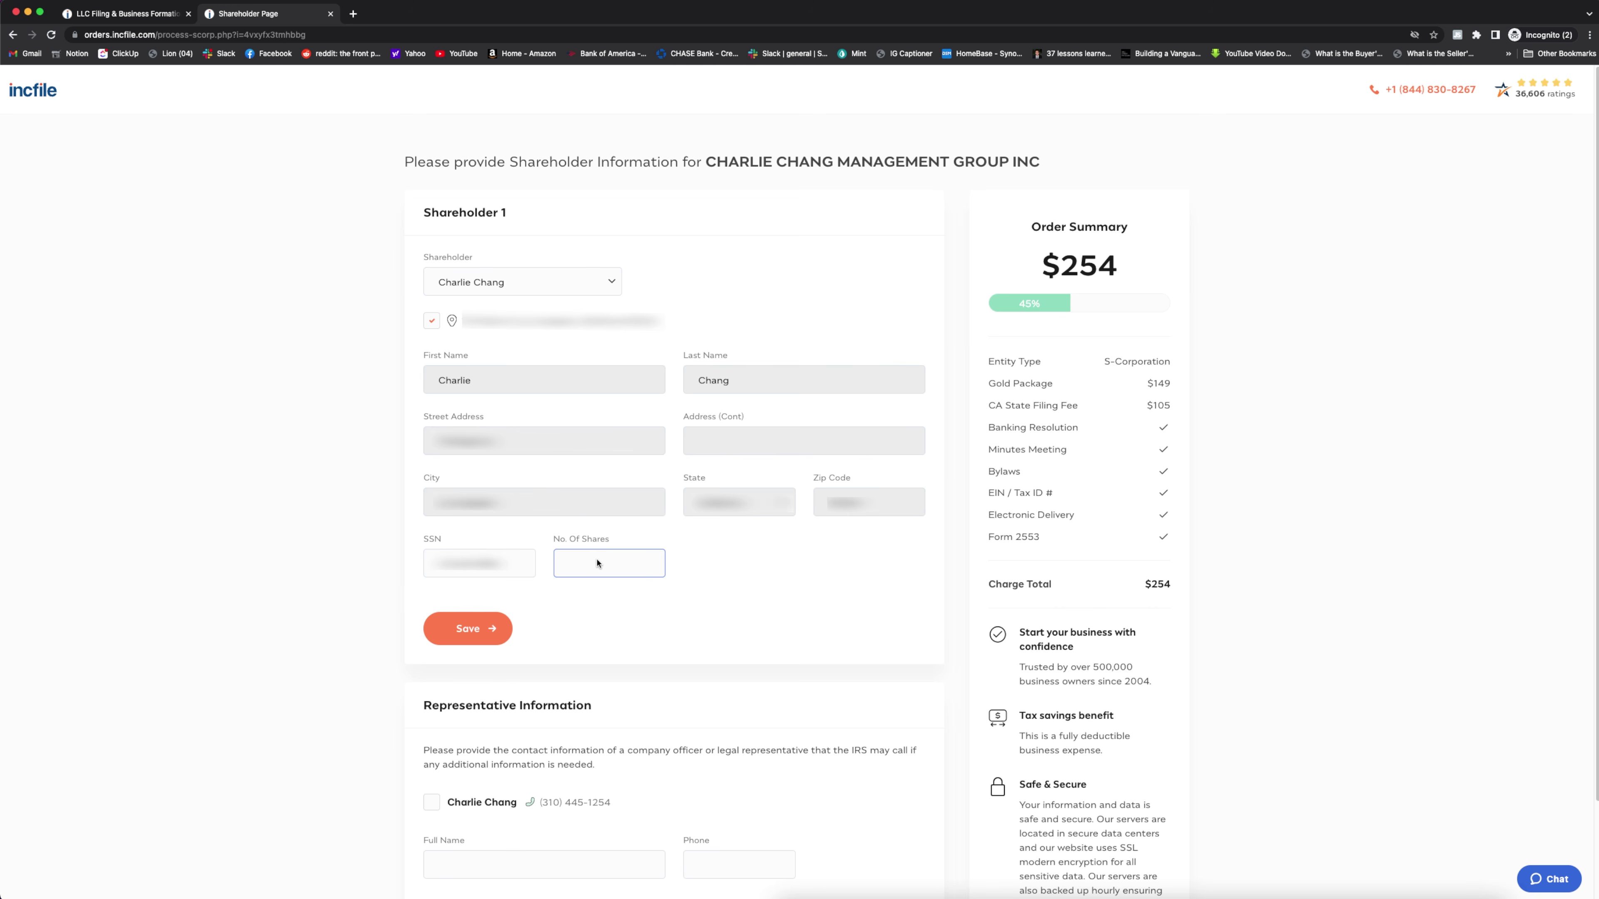
text(1500)
click(457, 630)
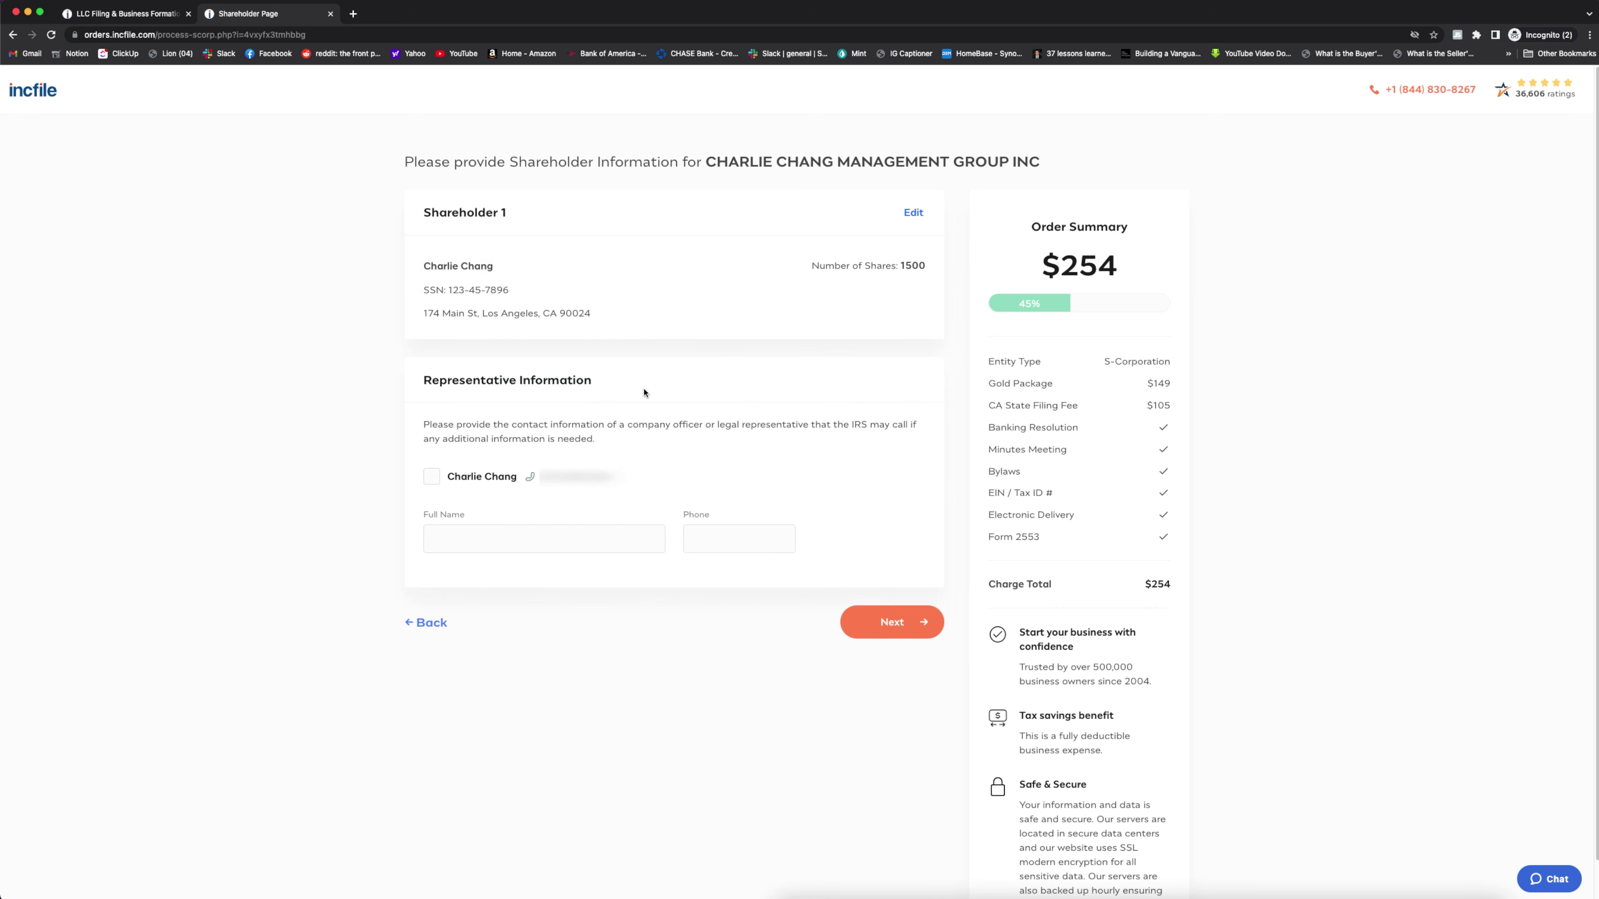
click(432, 478)
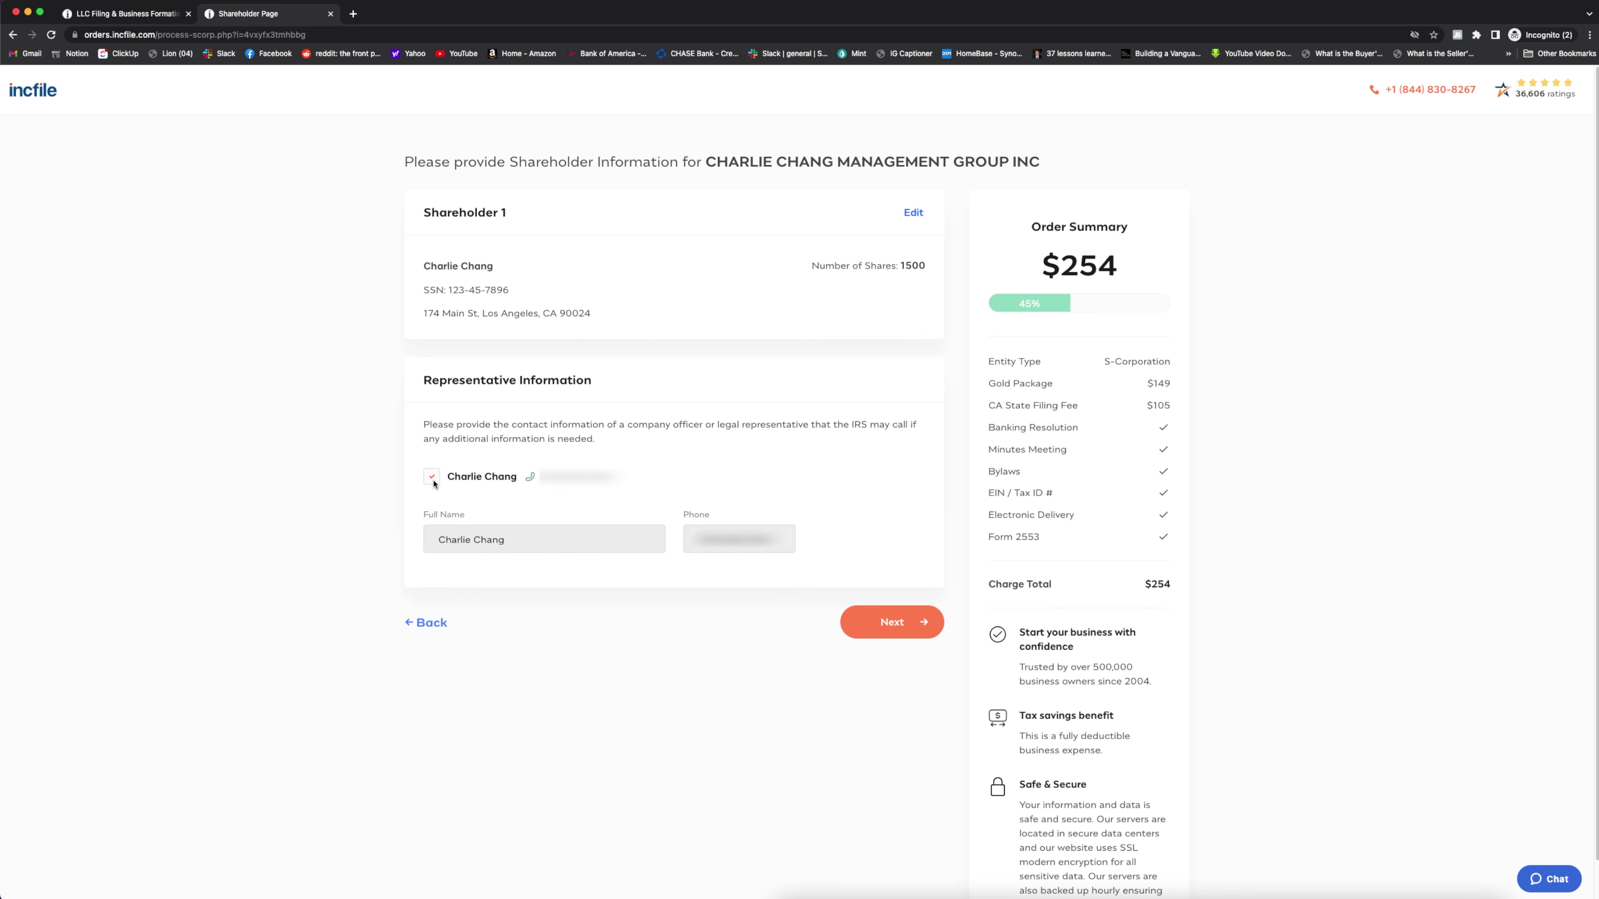
click(891, 631)
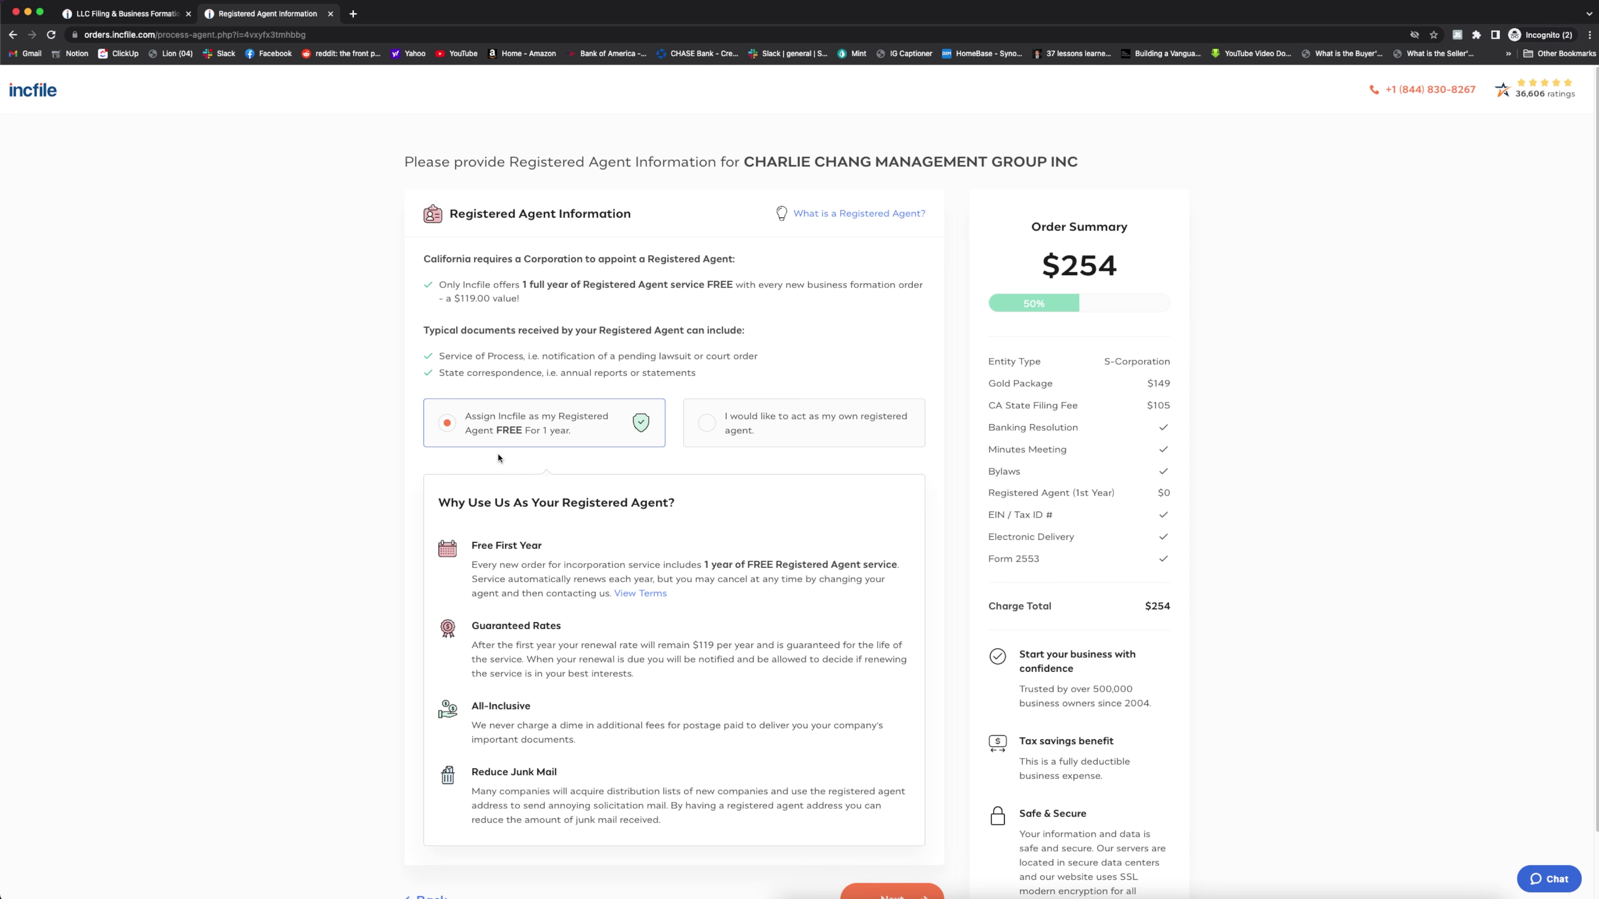
Keep Incfile as registered agent and fill the EIN form with the owner's name, SSN and address
scroll(596, 487, down, 2)
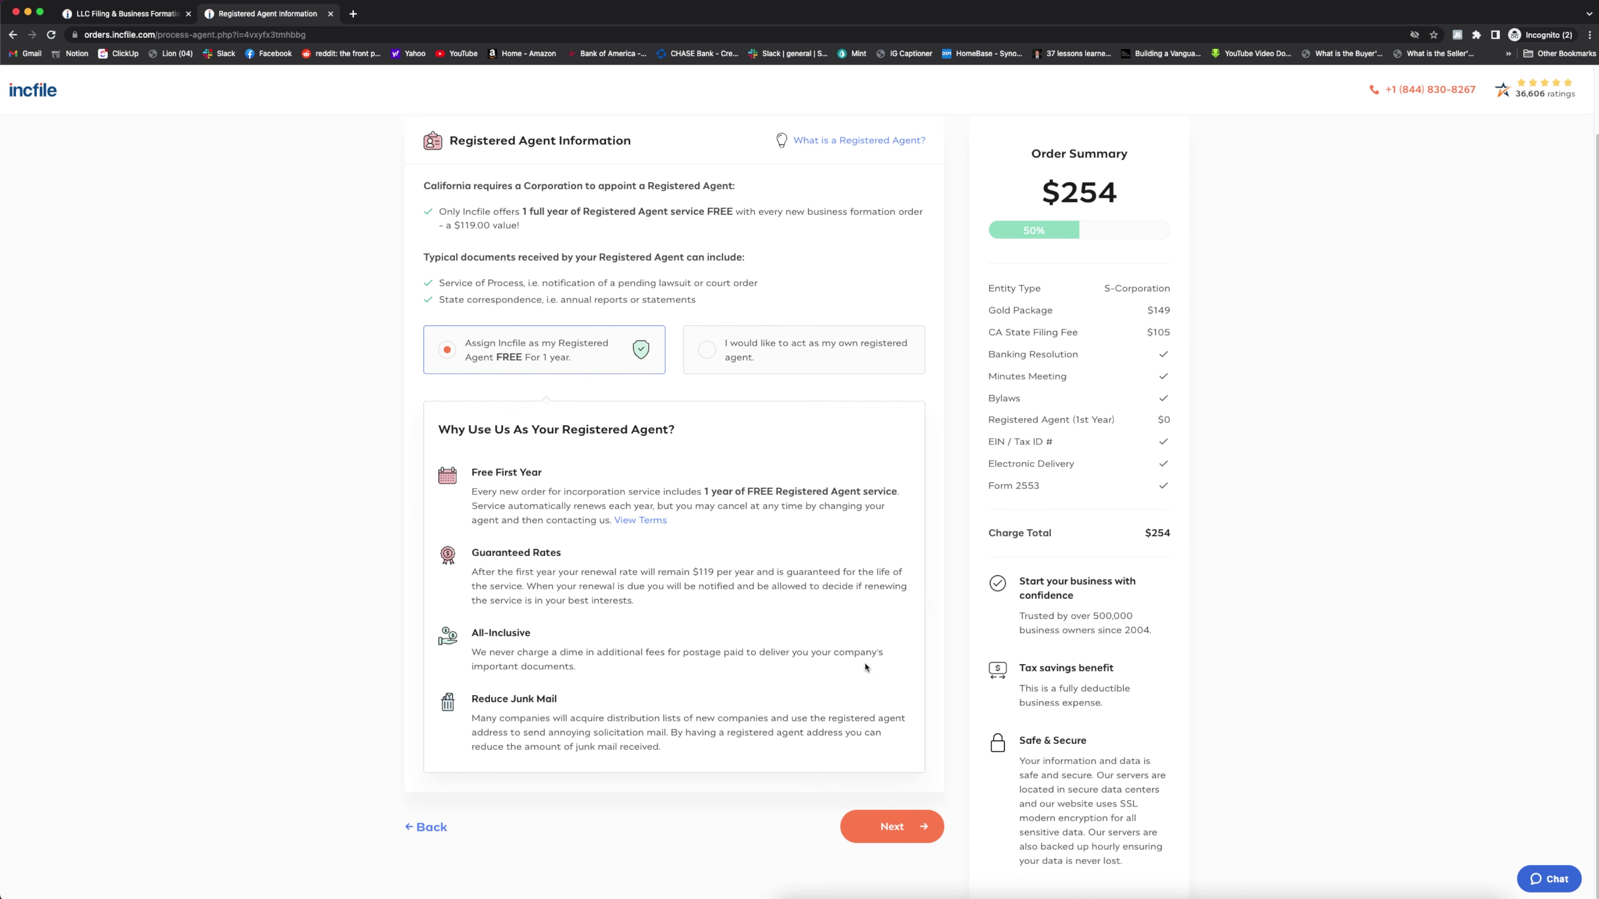
click(891, 827)
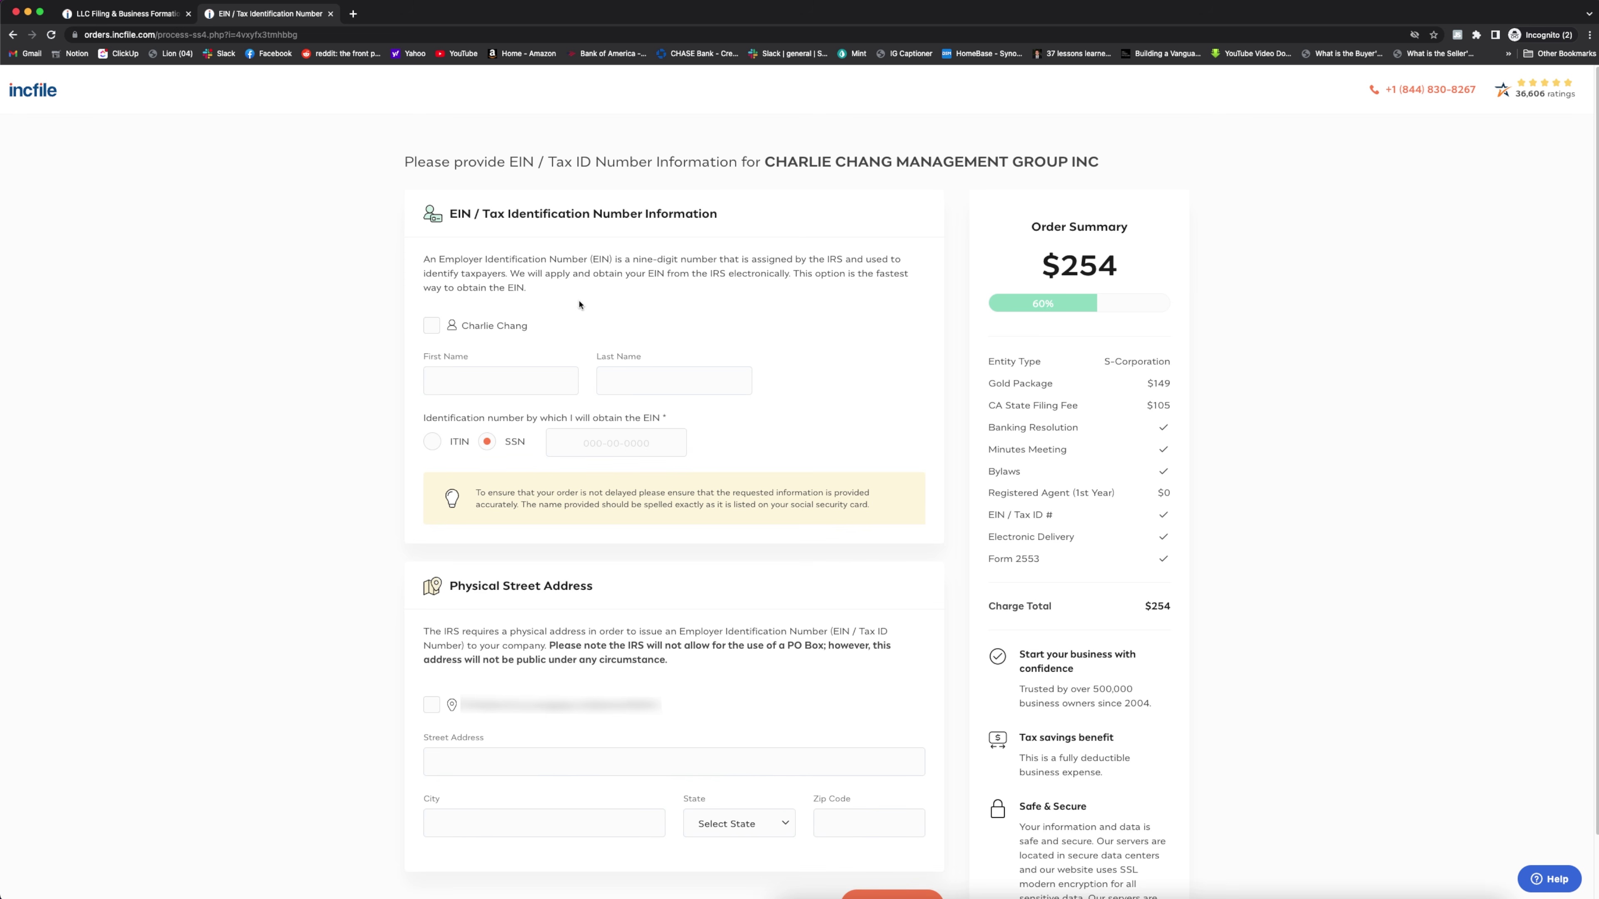
click(430, 329)
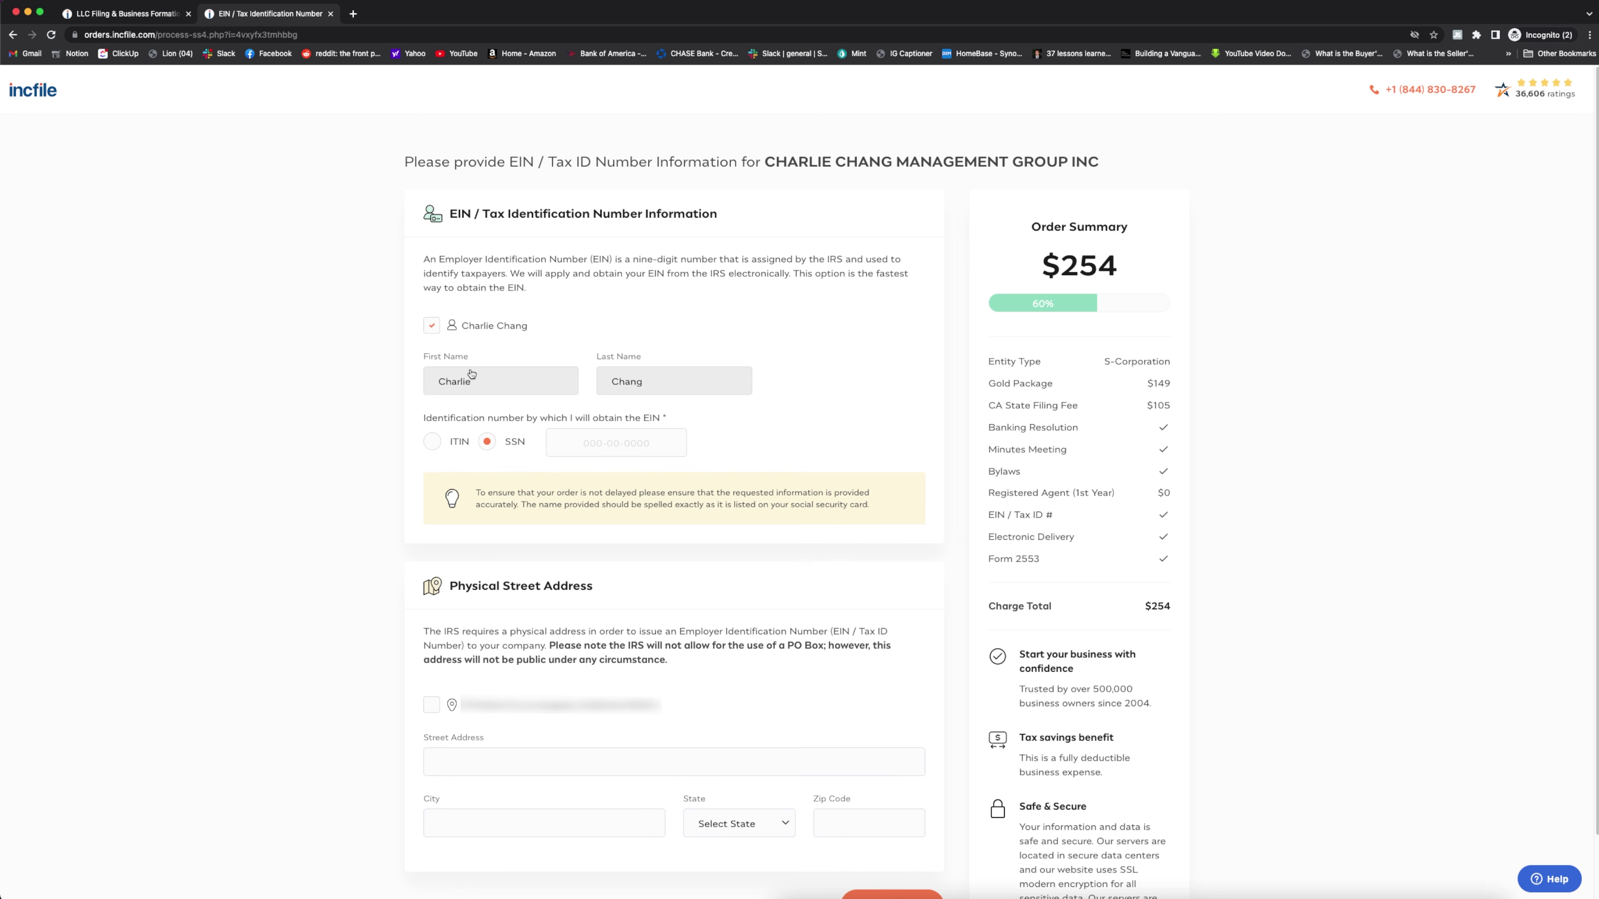
click(638, 443)
key(super+v)
scroll(430, 638, down, 2)
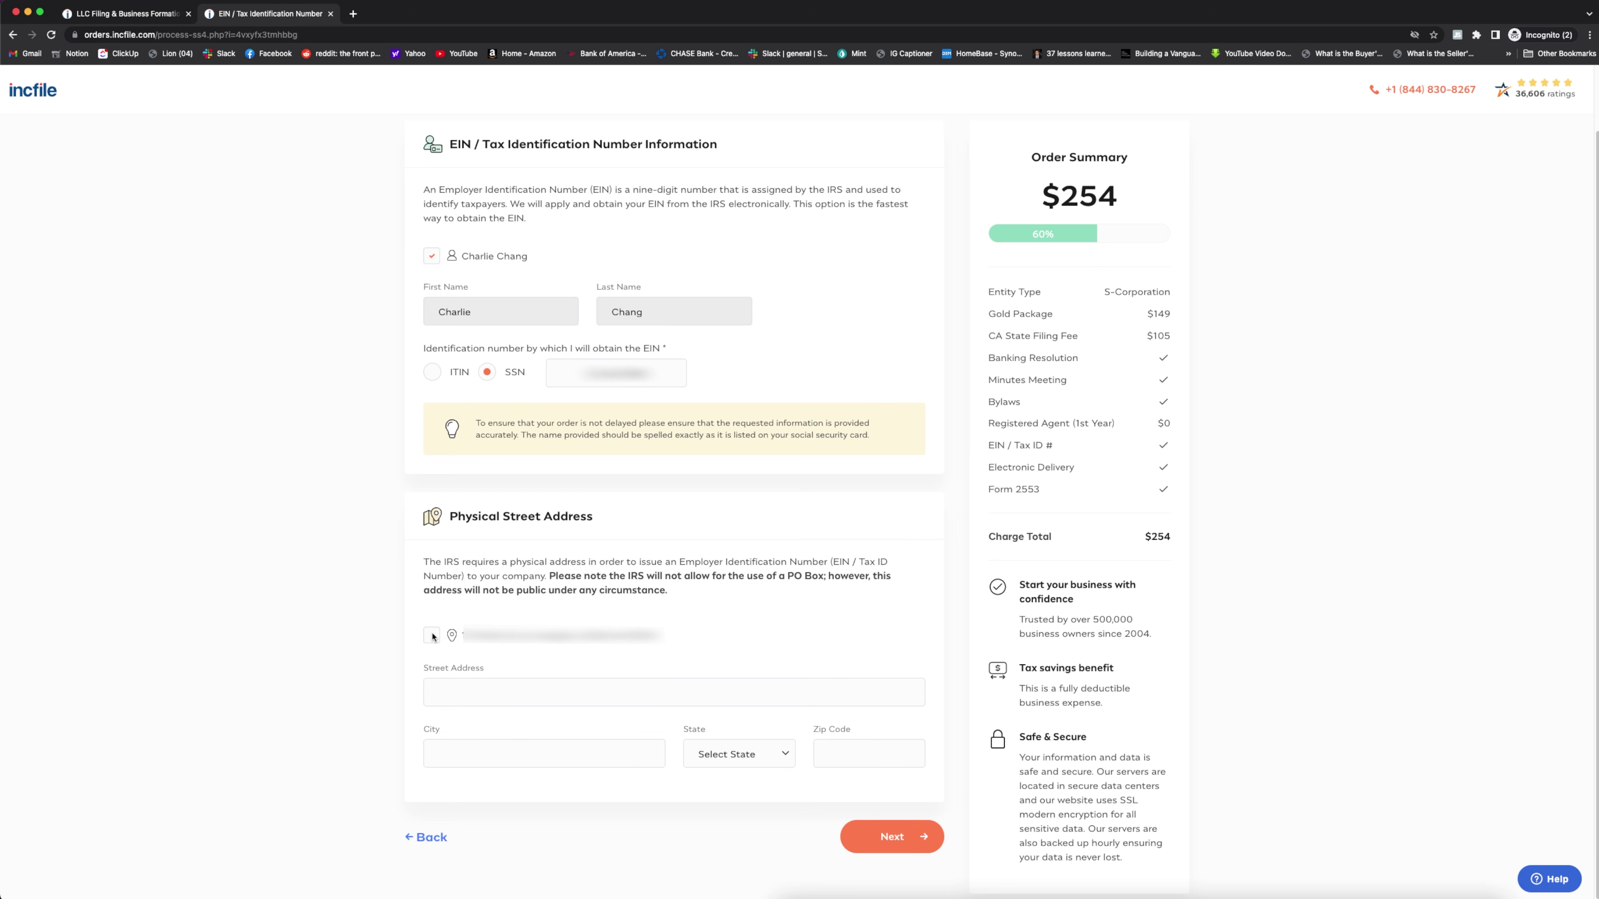
click(432, 635)
click(892, 836)
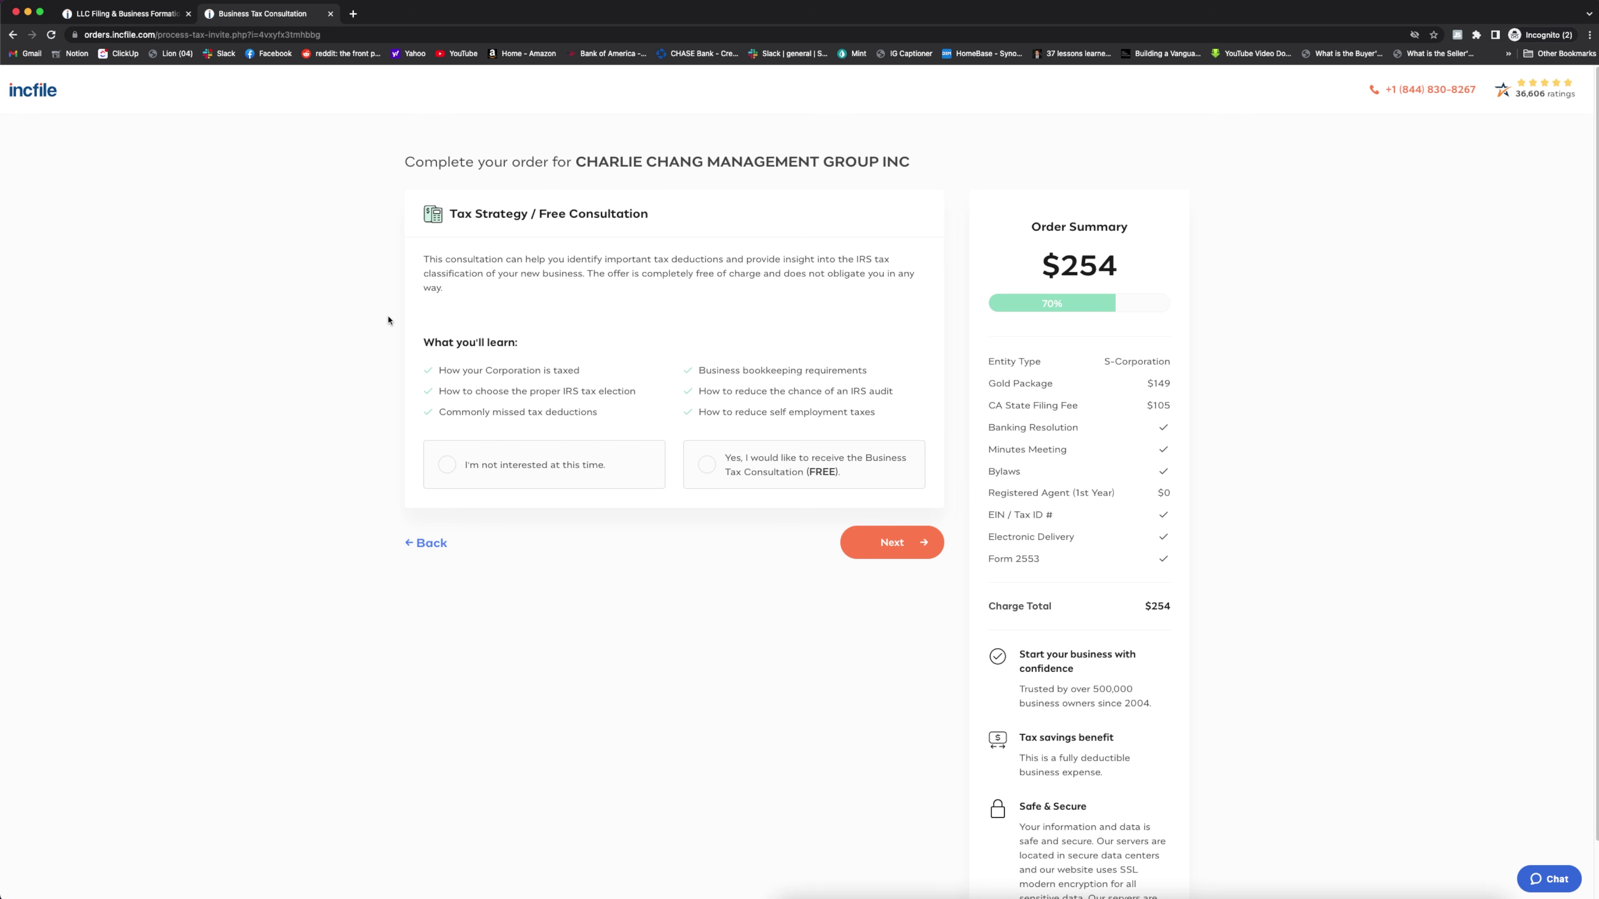
Decline the free tax consultation and the $99 business licence research service
click(479, 486)
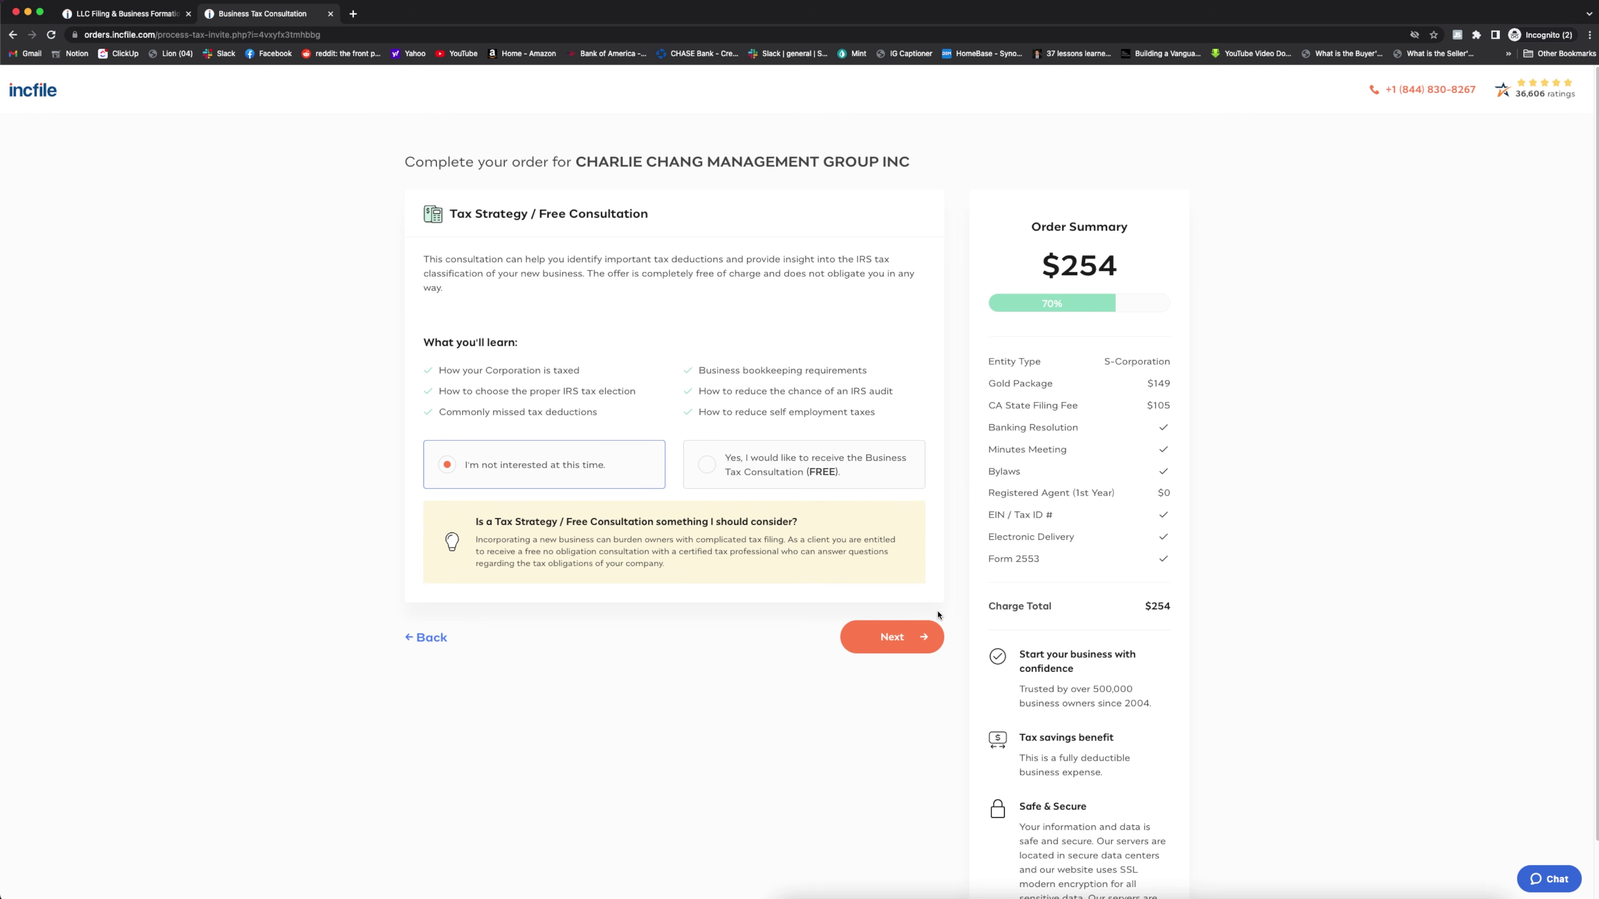
click(934, 627)
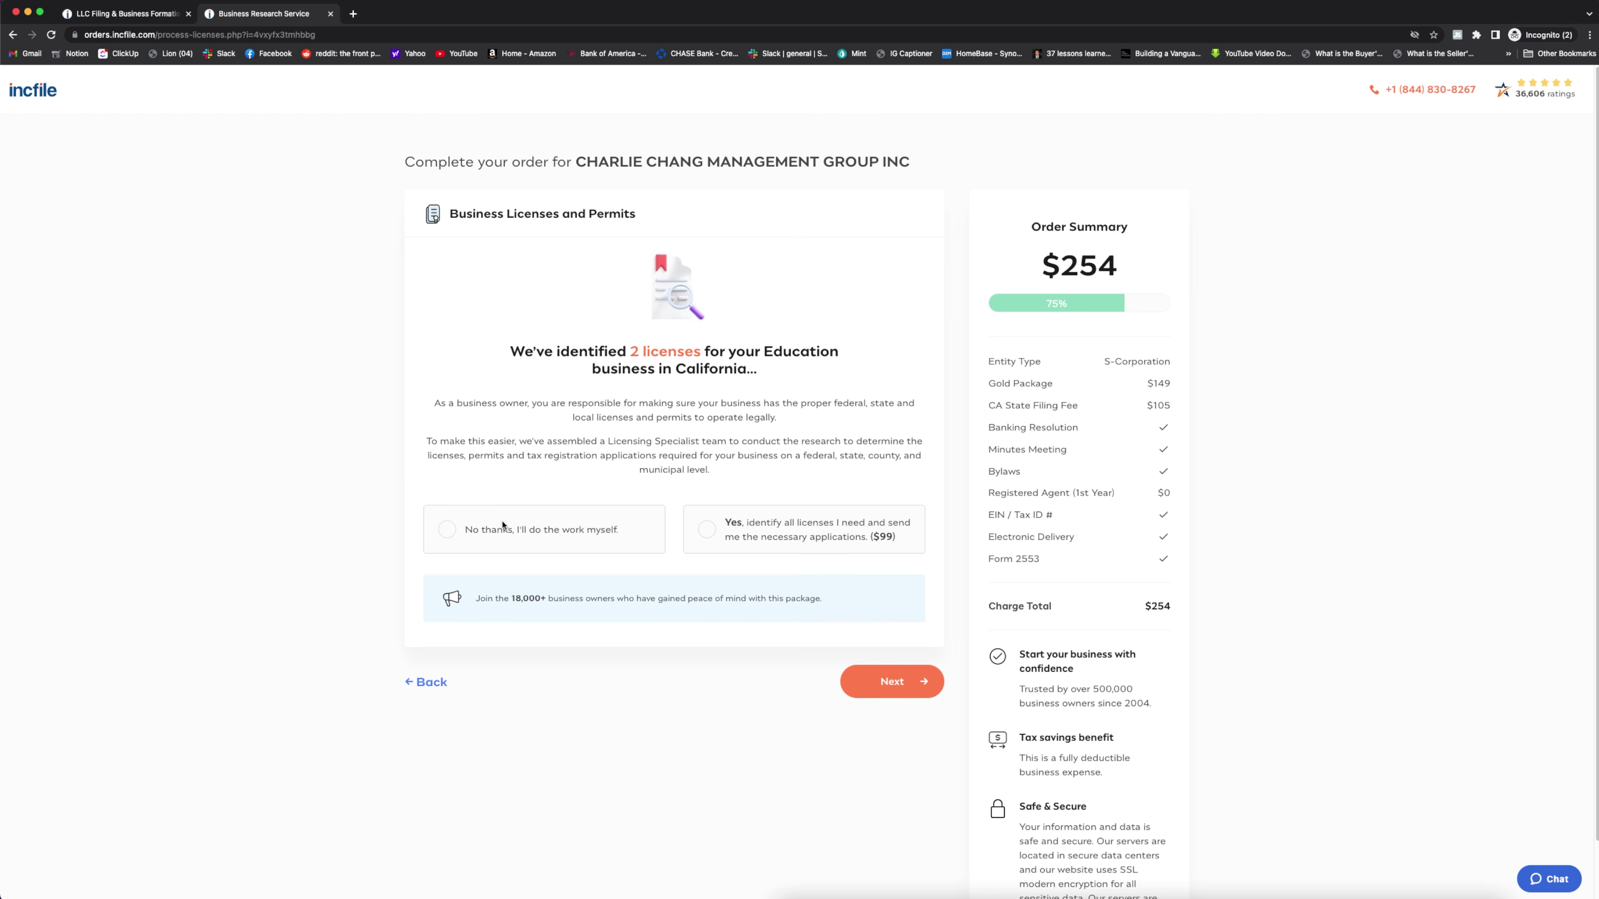
click(448, 531)
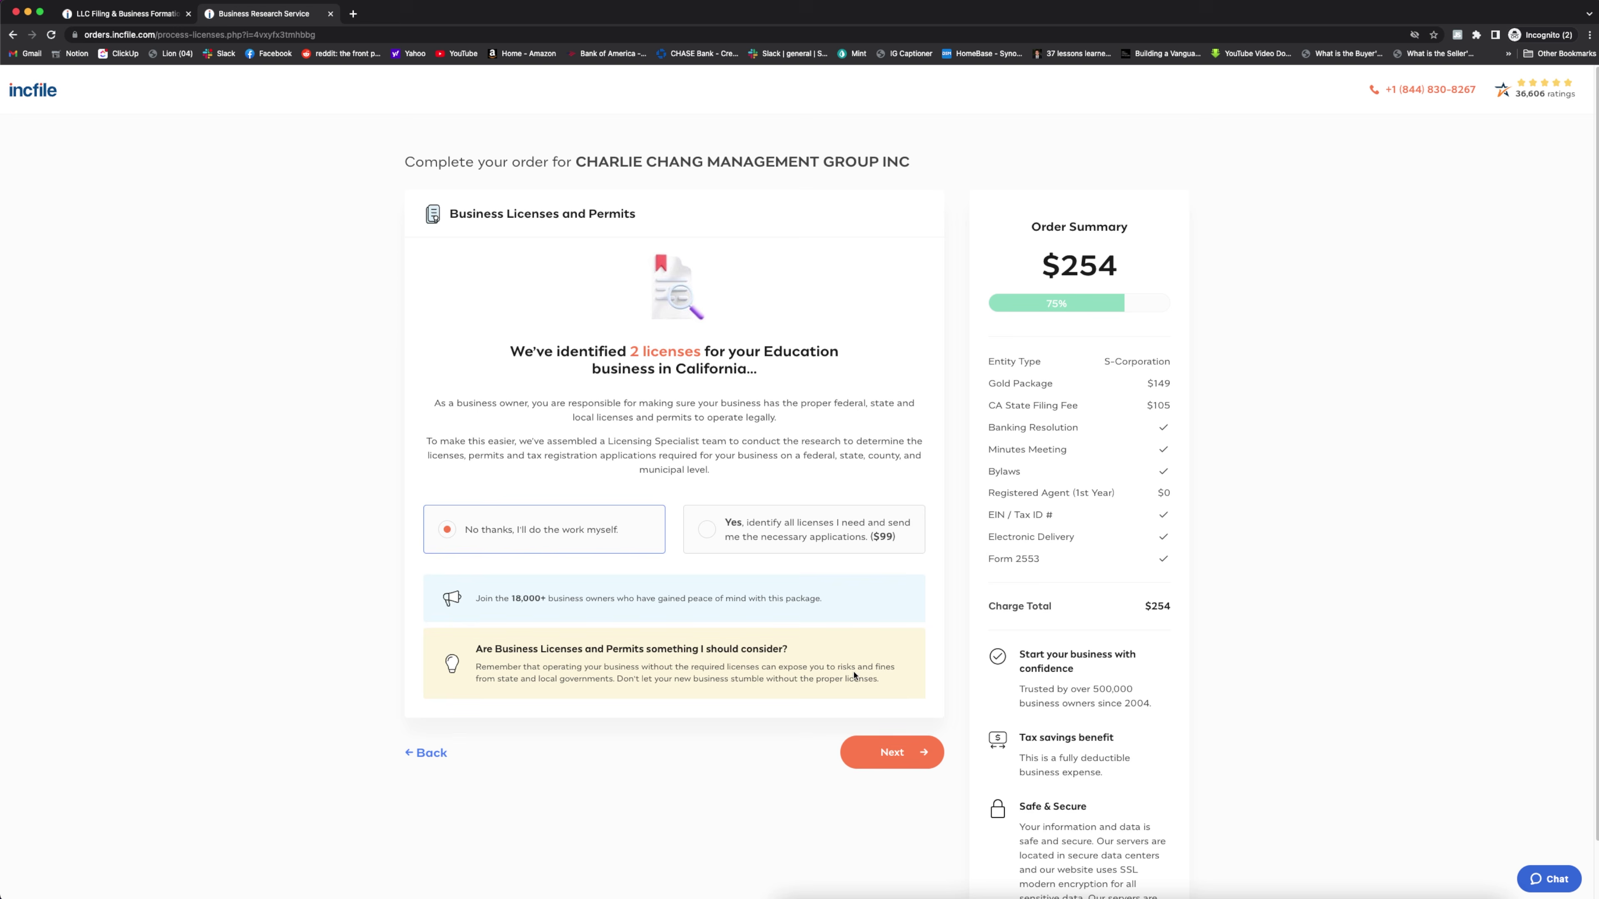
click(913, 750)
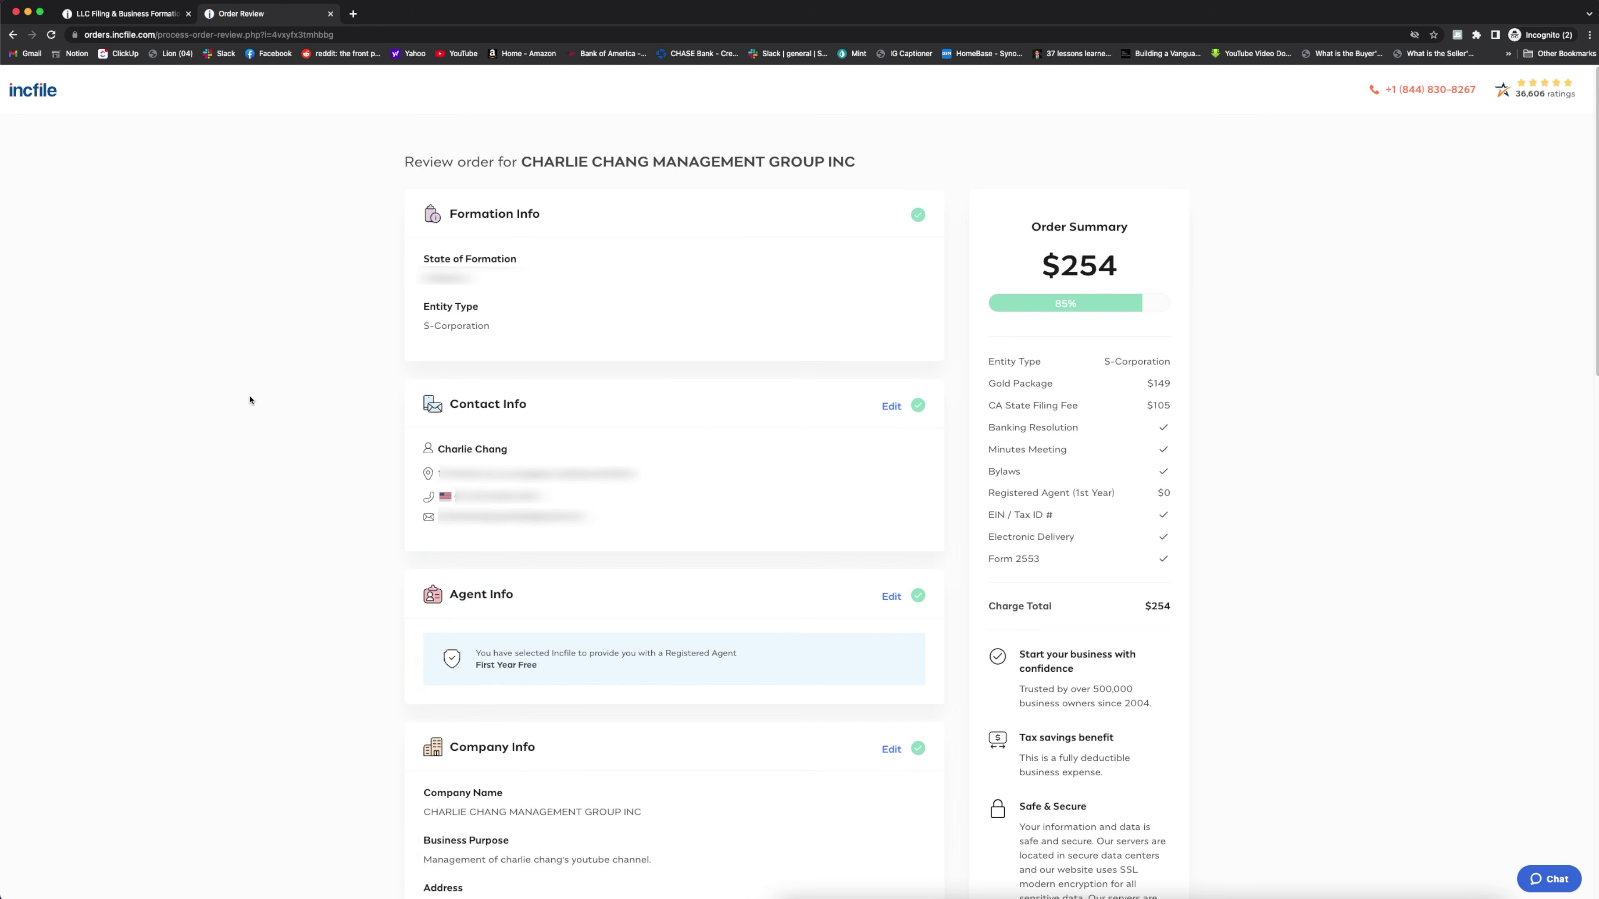
Review the $254 order summary and proceed to the Payment Information step
scroll(817, 358, down, 5)
scroll(414, 442, down, 8)
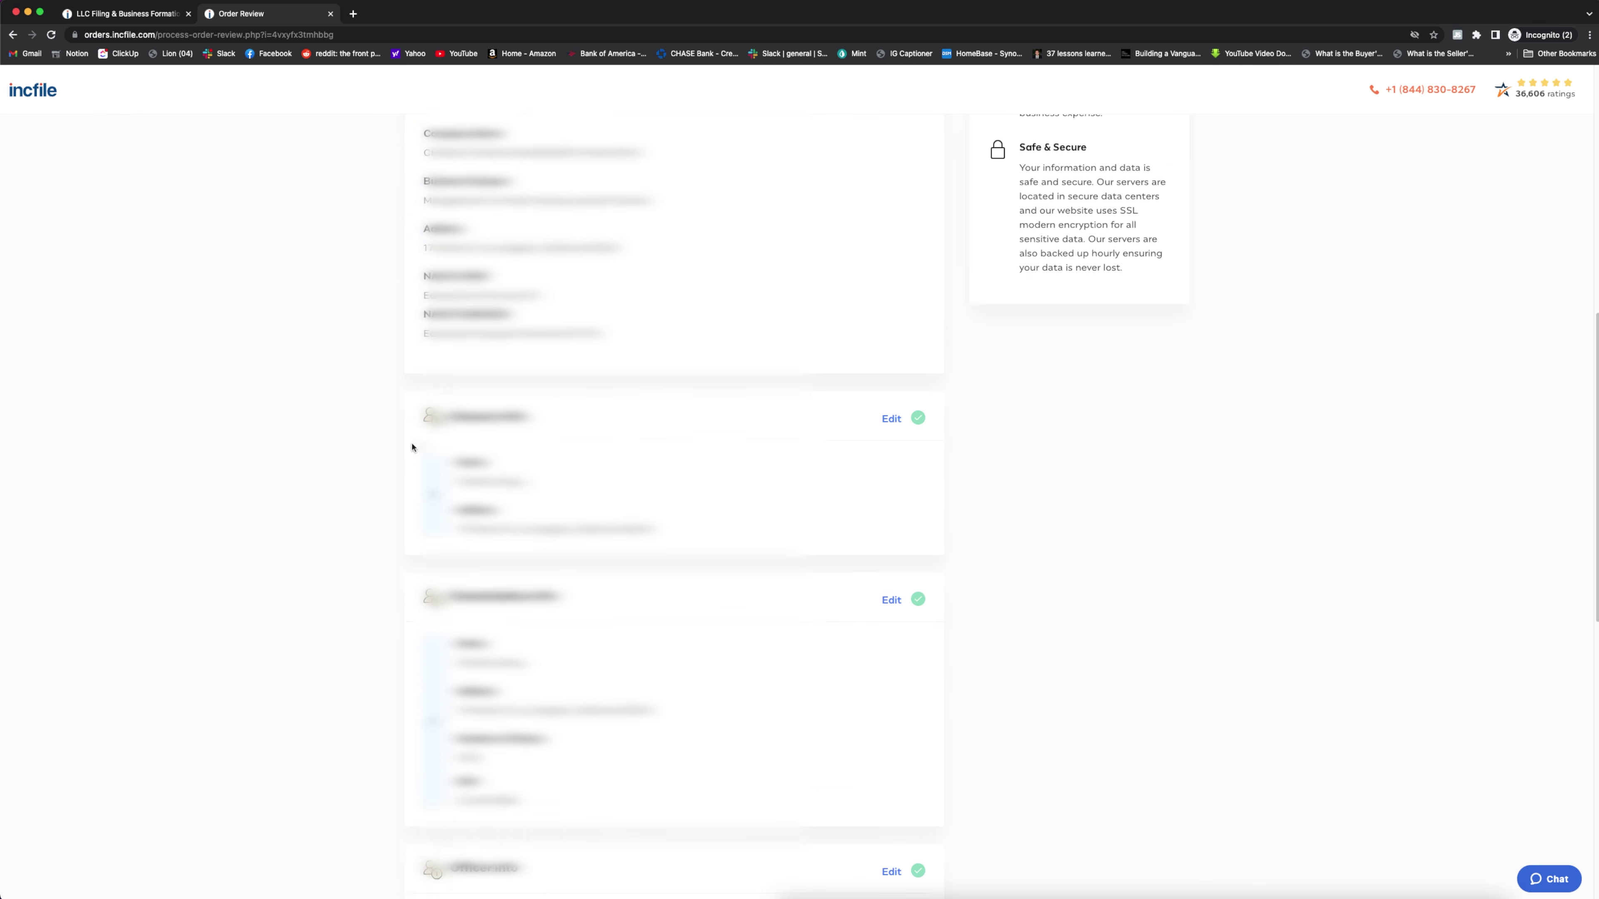
scroll(377, 457, down, 10)
click(843, 836)
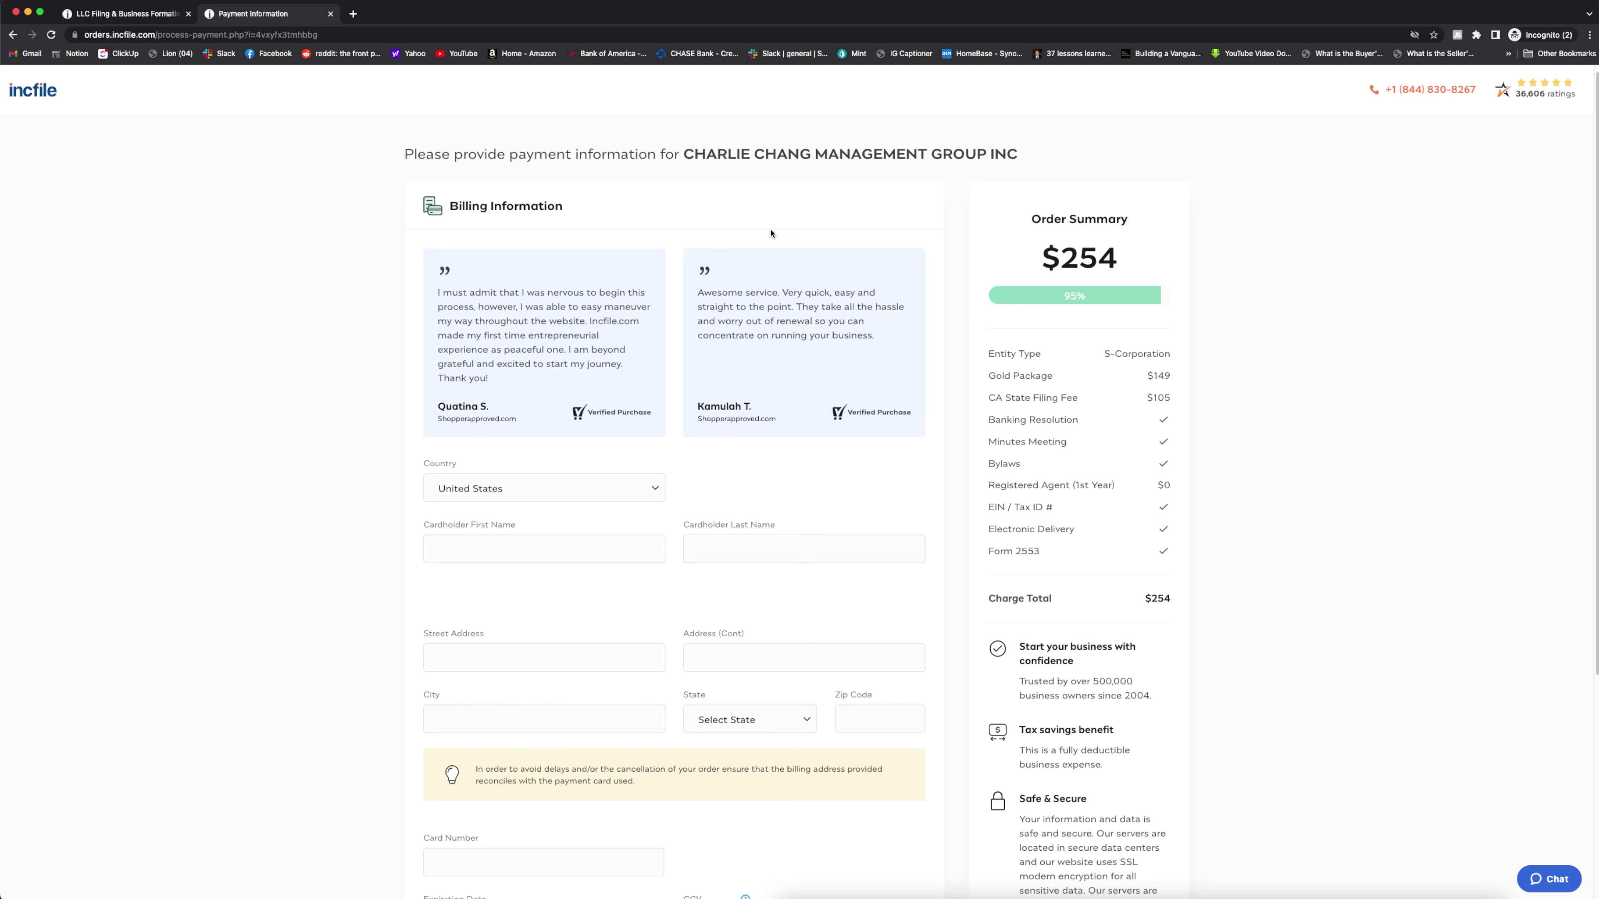
scroll(749, 518, down, 5)
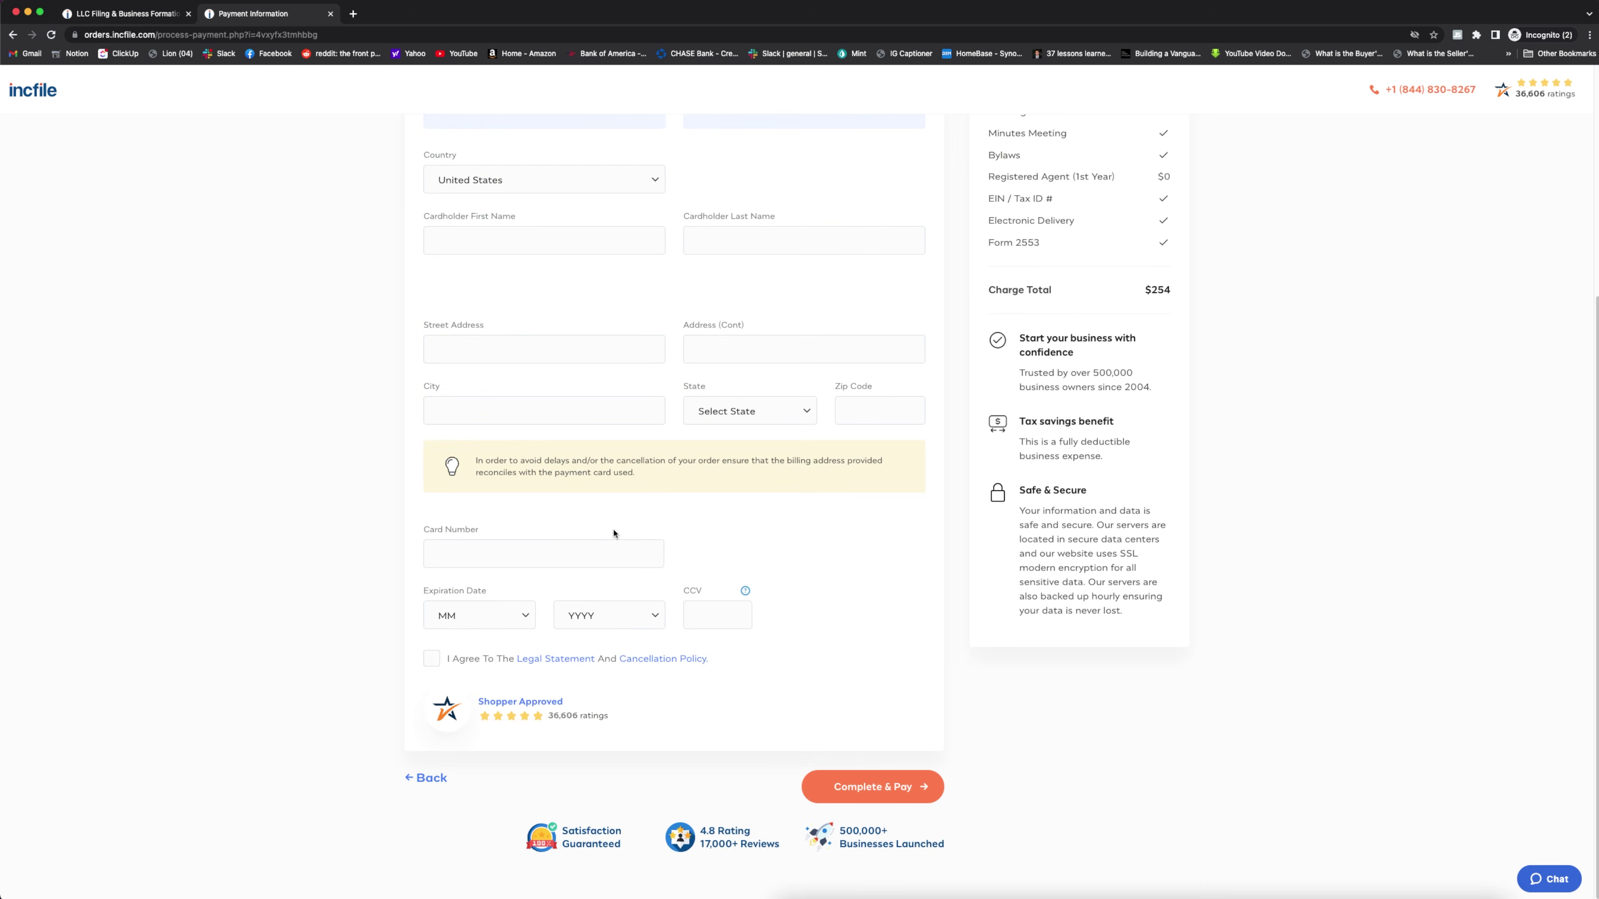
scroll(614, 527, up, 3)
scroll(818, 566, down, 2)
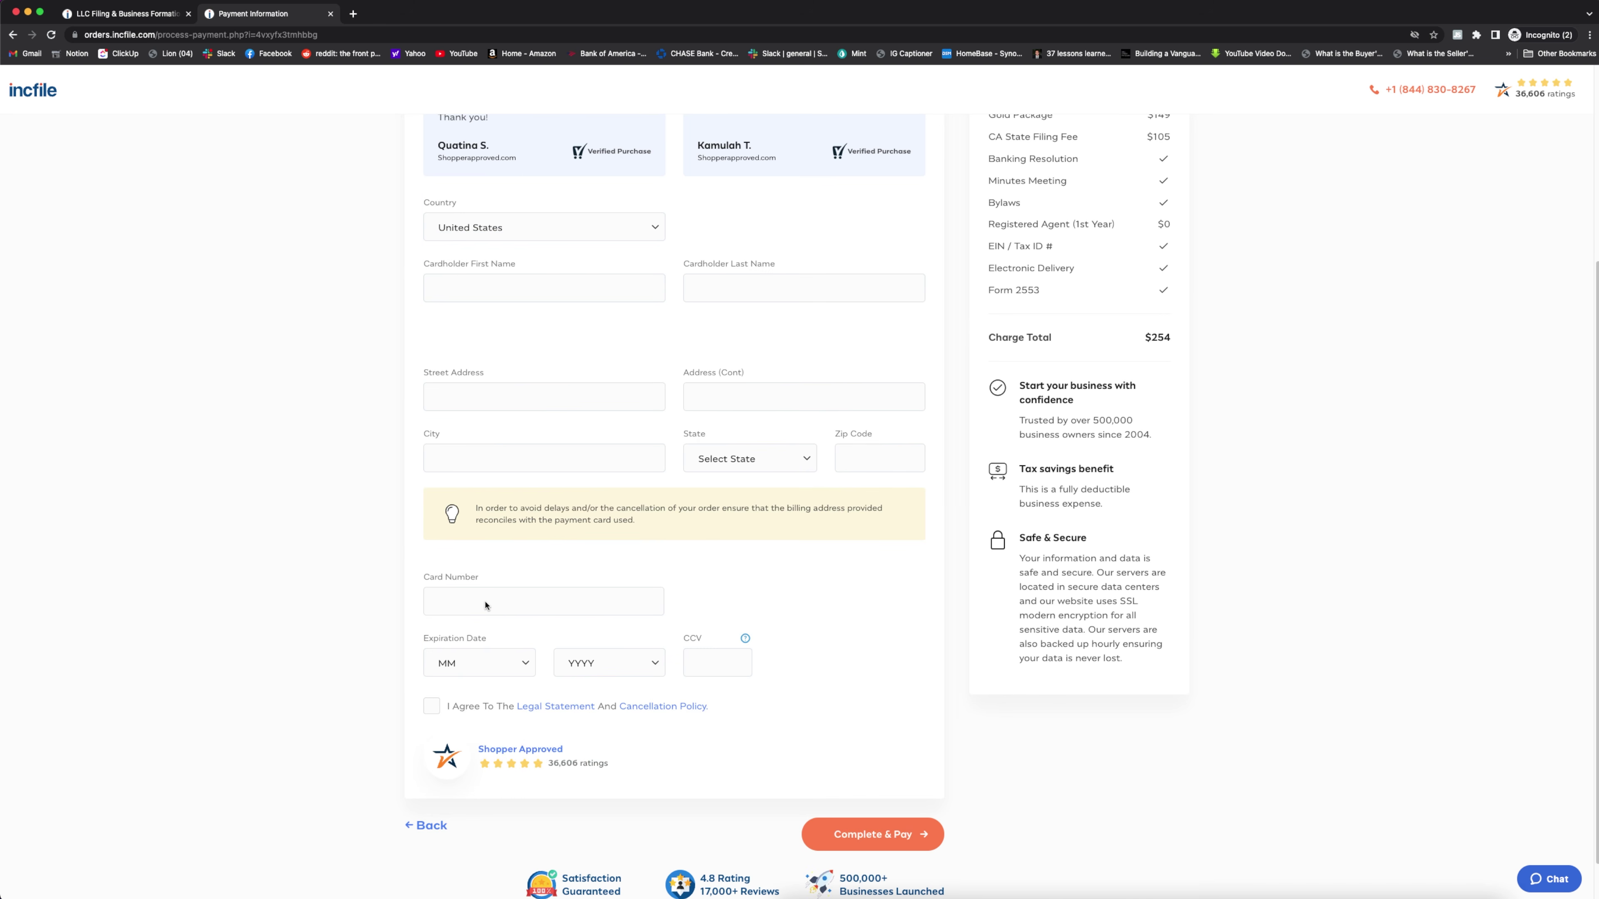